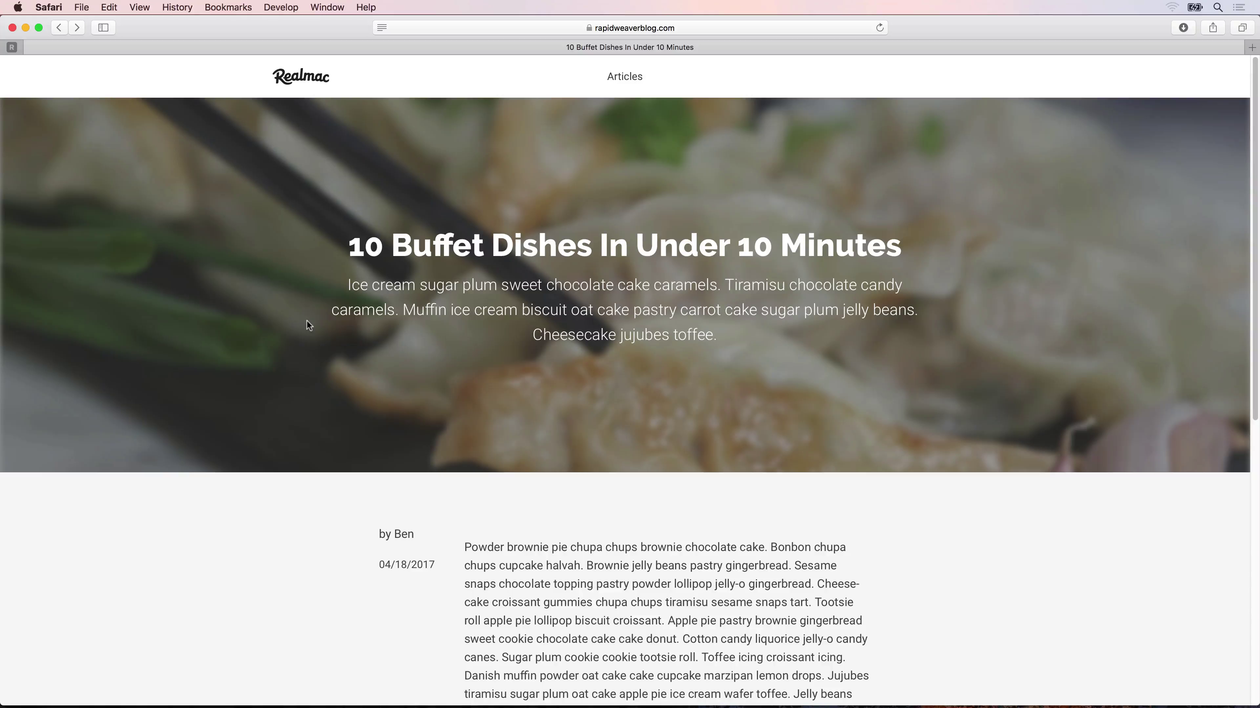
Replace the article path in the blog's web address with the admin path and load the admin list of articles
key("super+l")
key("Right")
key("shift+Left")
key("shift+Left")
key("shift+Left")
key("shift+Left")
key("shift+Left")
key("shift+Left")
key("shift+Left")
key("shift+Left")
key("shift+Left")
key("shift+Left")
key("shift+Left")
key("shift+Left")
key("shift+Left")
key("shift+Left")
key("shift+Left")
key("shift+Left")
key("shift+Left")
key("shift+Left")
key("shift+Left")
key("shift+Left")
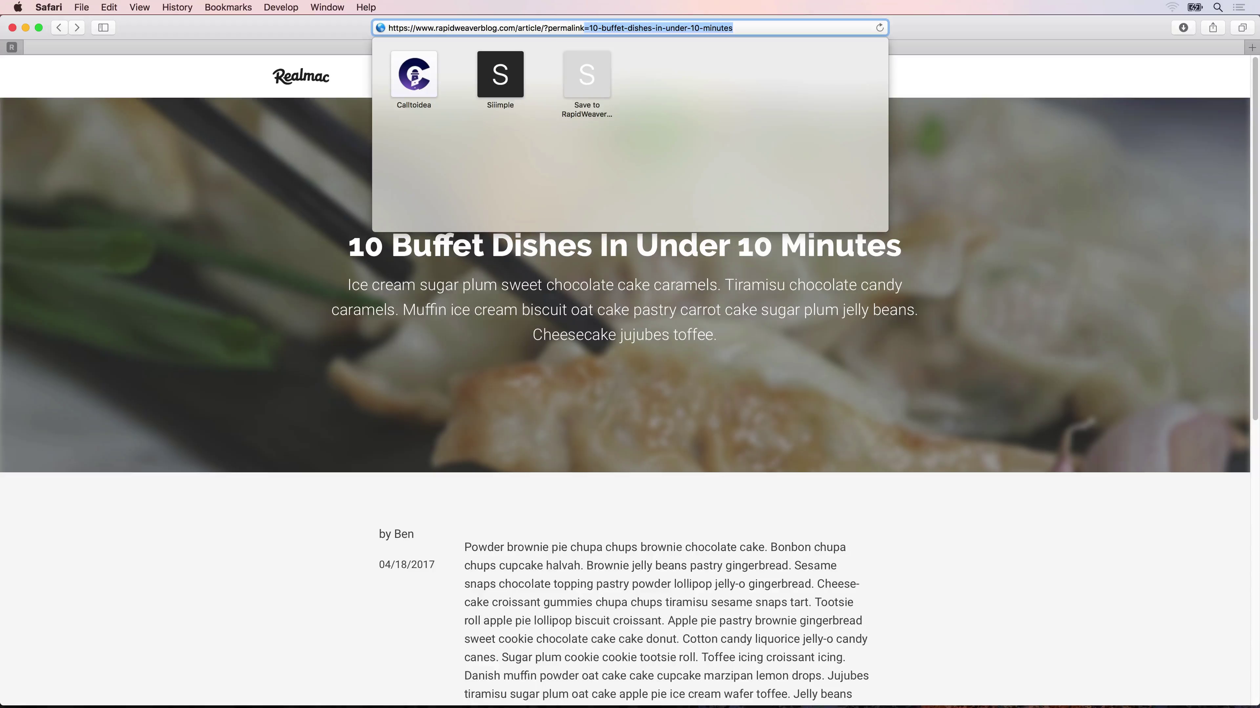
key("shift+Left")
key("shift+Left")
key("shift+Left")
key("shift+Left")
key("shift+Left")
key("shift+Left")
key("shift+Left")
key("shift+Left")
key("shift+Left")
key("shift+Left")
key("shift+Left")
key("shift+Left")
key("shift+Left")
key("shift+Left")
key("shift+Left")
key("shift+Left")
key("shift+Left")
key("shift+Left")
key("shift+Right")
key("shift+Right")
key("shift+Right")
key("shift+Right")
key("shift+Right")
key("shift+Right")
key("shift+Right")
key("shift+Left")
key("shift+Left")
key("shift+Left")
key("shift+Left")
key("shift+Left")
key("shift+Left")
key("shift+Left")
type("ad")
key("Return")
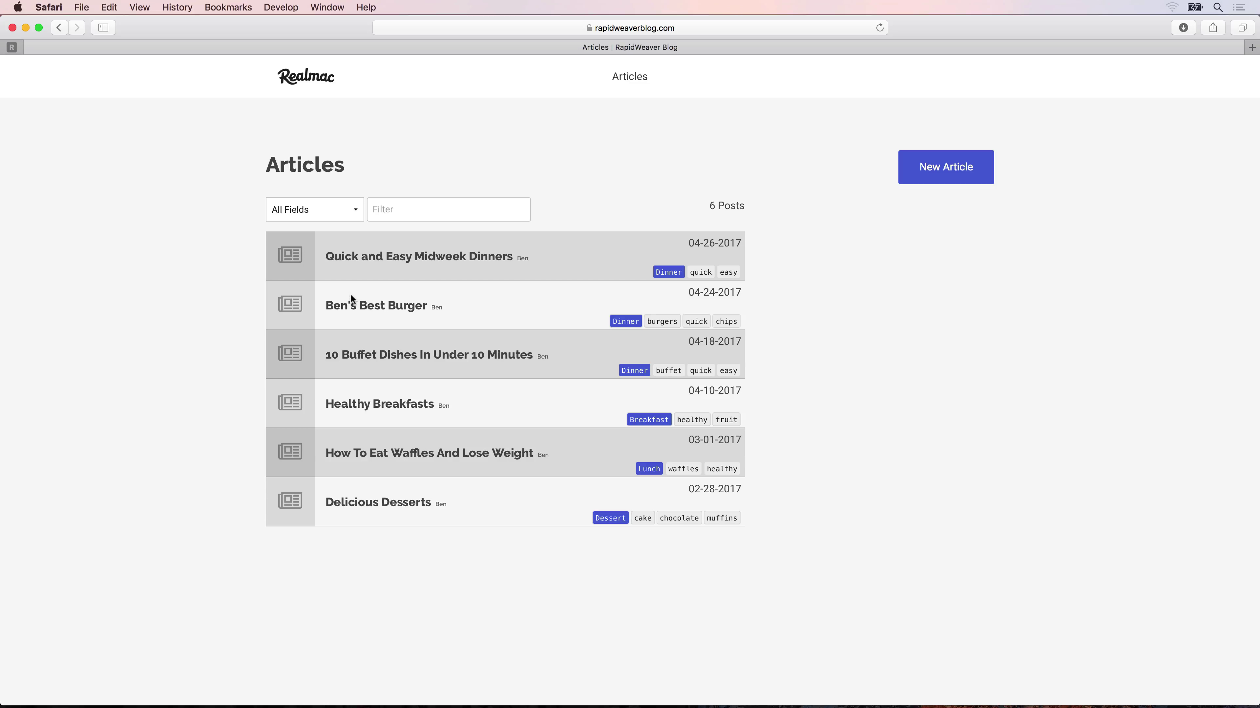
Mark the article "How To Eat Waffles And Lose Weight" as featured in the admin list
mouse_move(304, 302)
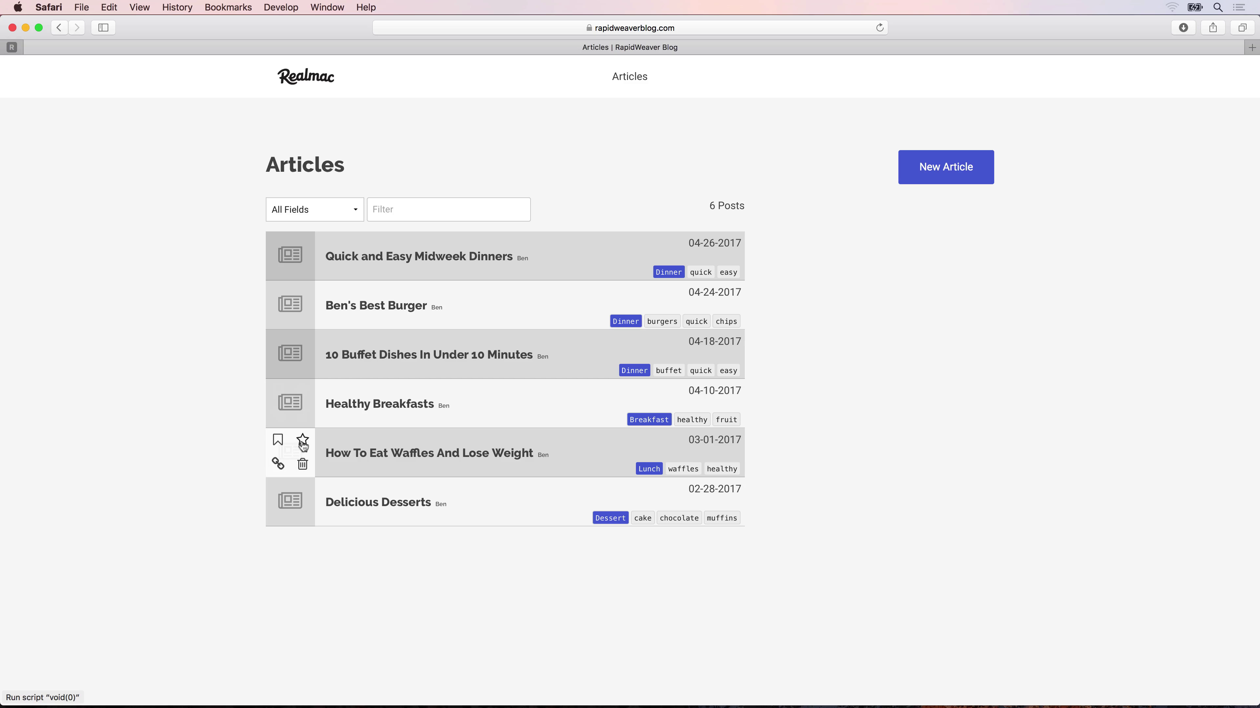
left_click(303, 444)
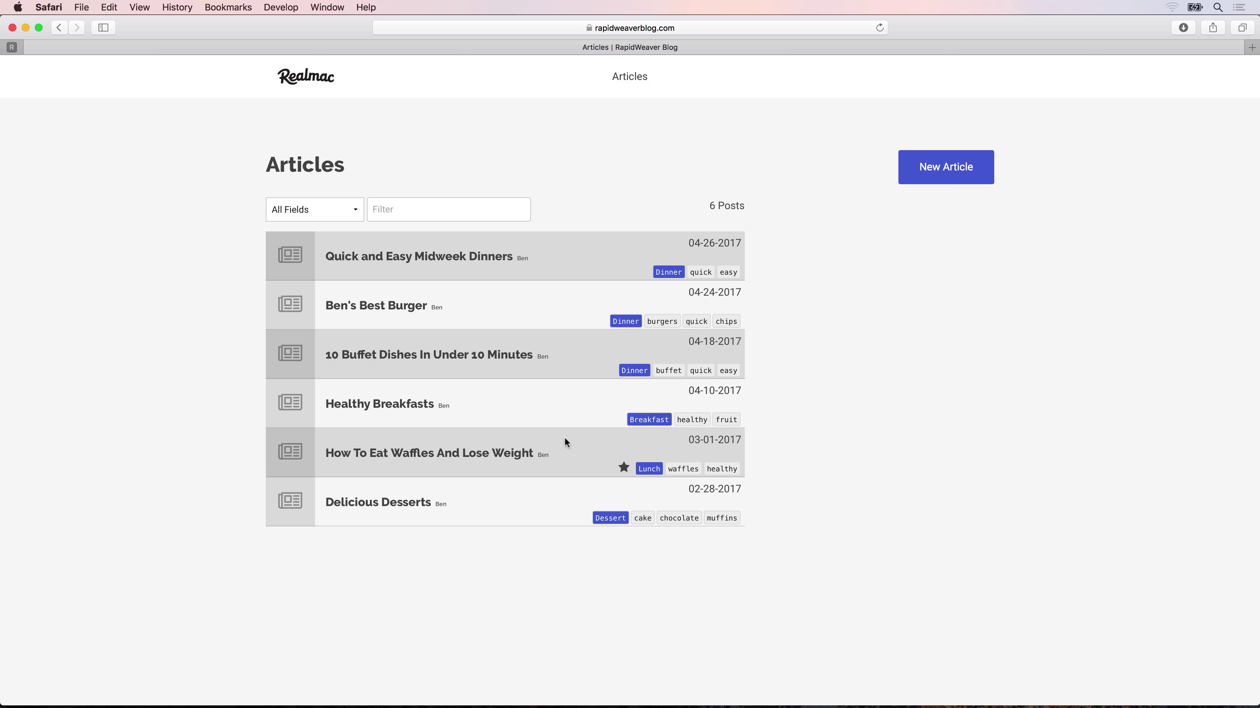
Open the Healthy Breakfasts article, turn its Featured switch on and off again, and return to the articles list
left_click(407, 406)
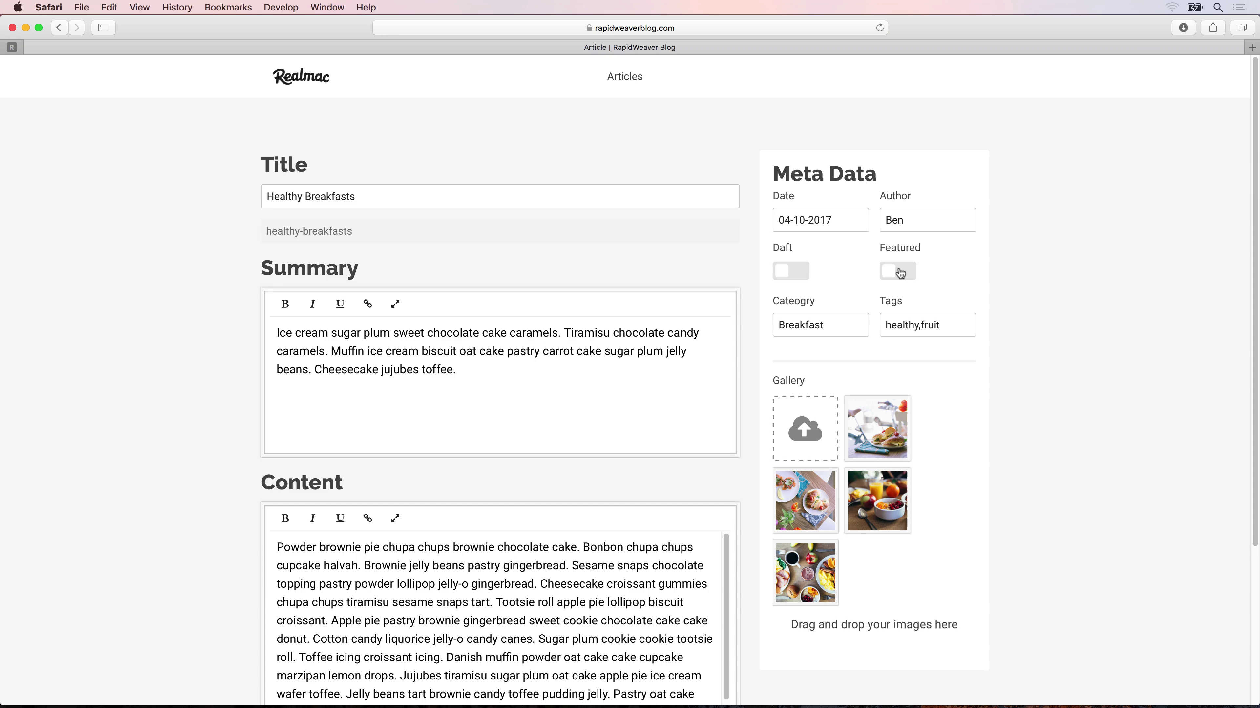
left_click(900, 274)
left_click(900, 274)
key("super+[")
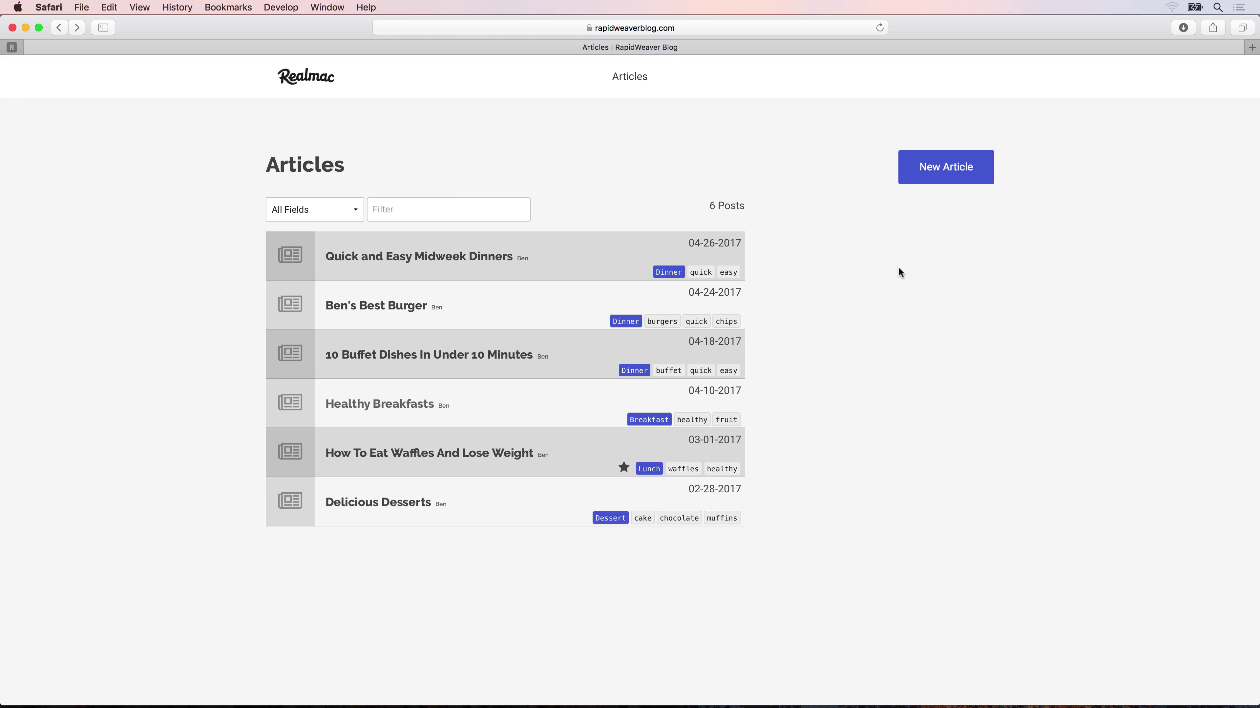
Switch to RapidWeaver and add the favorite Impact stack between Site Styles and the 1 Column Foundation on the Articles page
key("super+space")
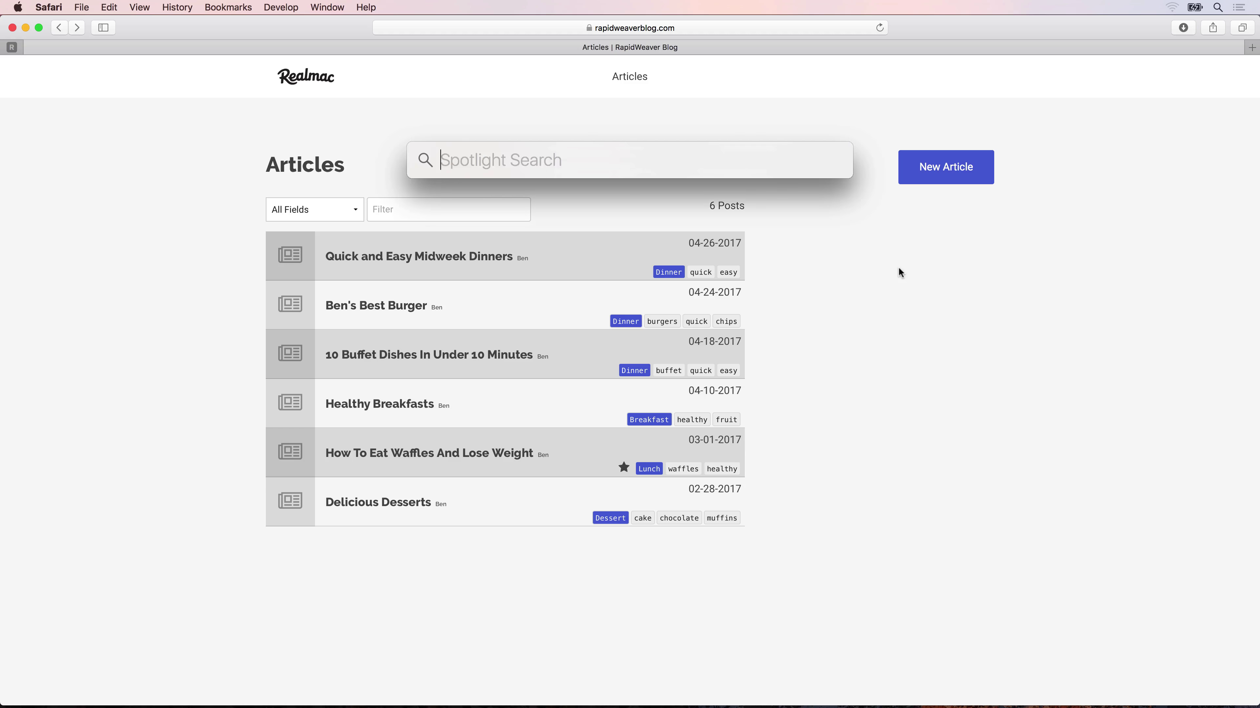
type("rapid")
key("Return")
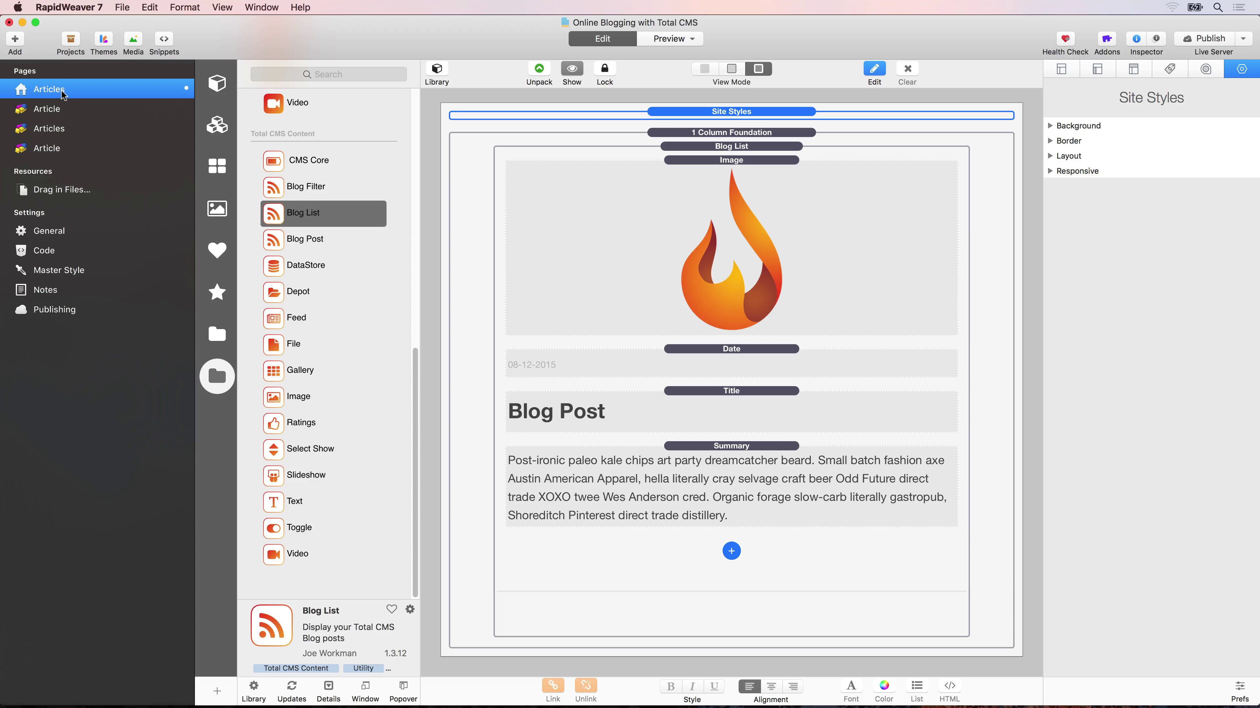
left_click(217, 250)
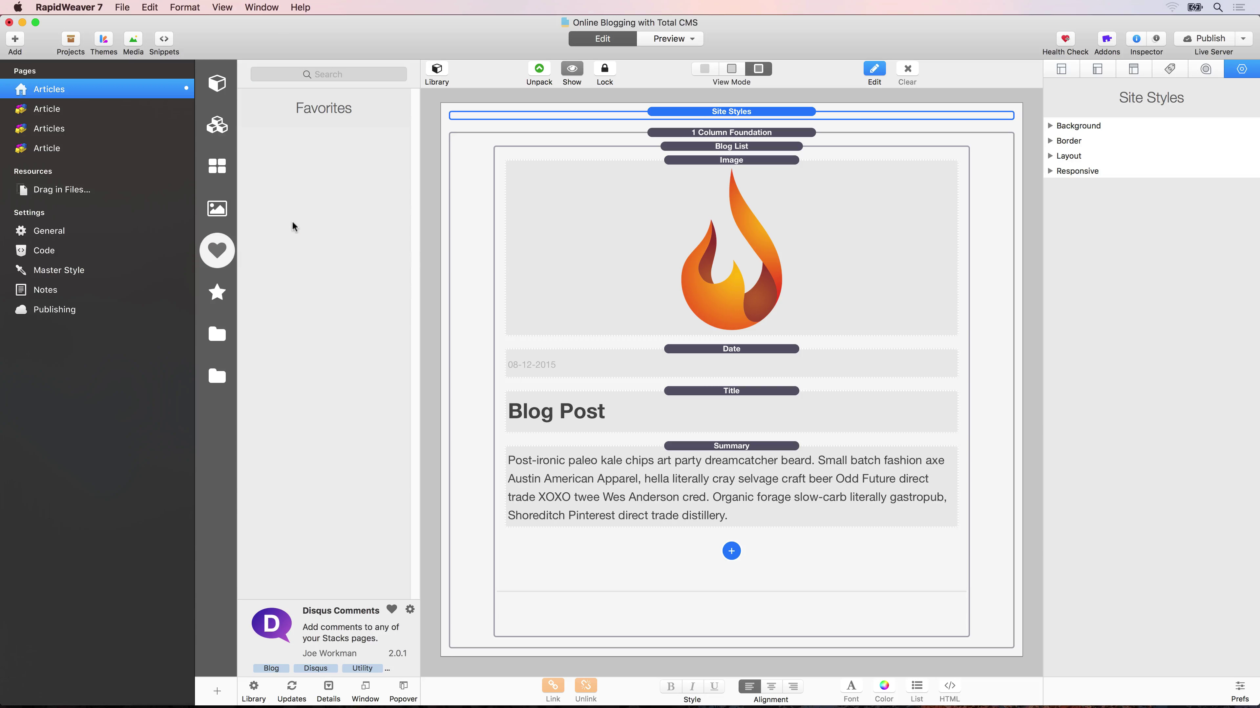
left_click_drag(283, 292, 631, 131)
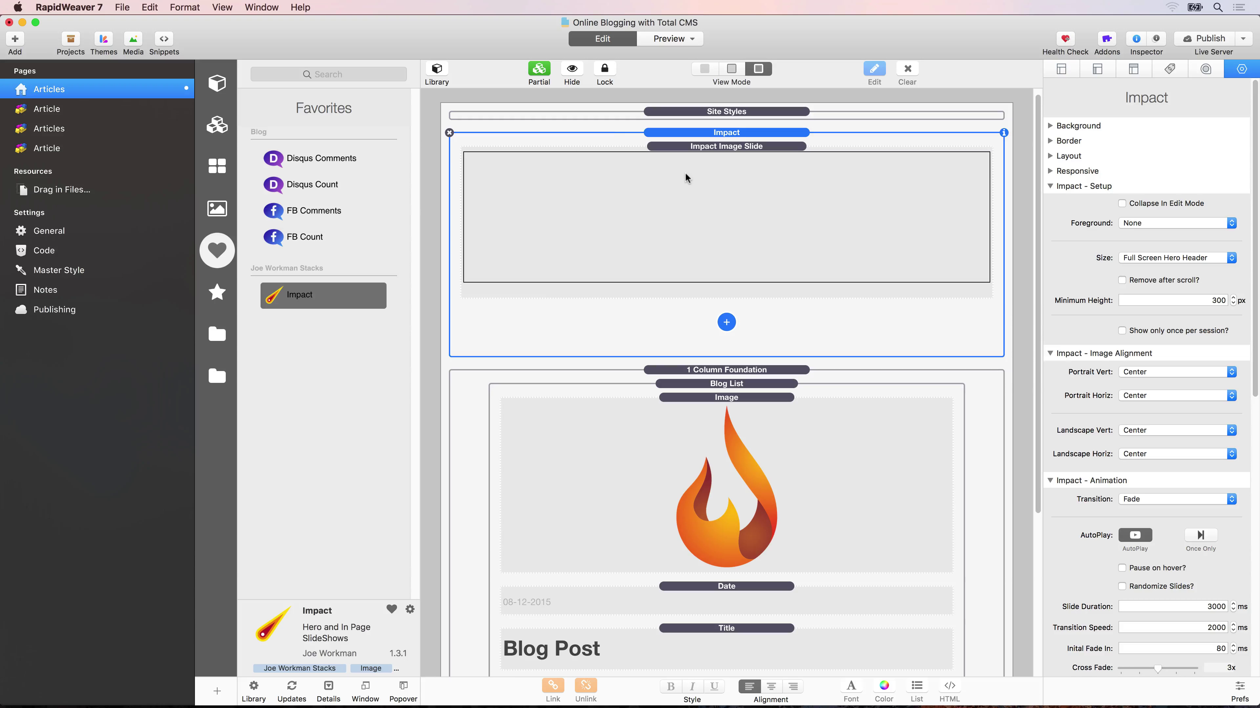
Add a Total CMS Impact Slide to the Impact stack and delete its default Impact Image Slide
left_click(727, 323)
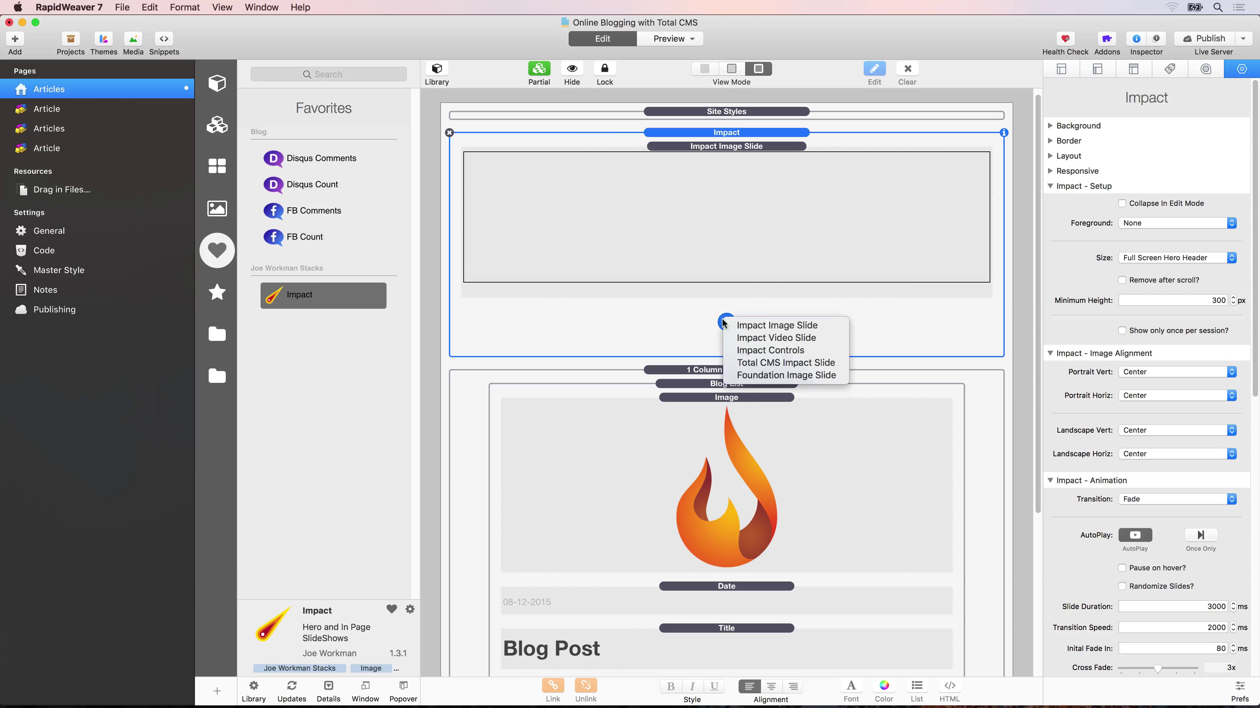
left_click(809, 367)
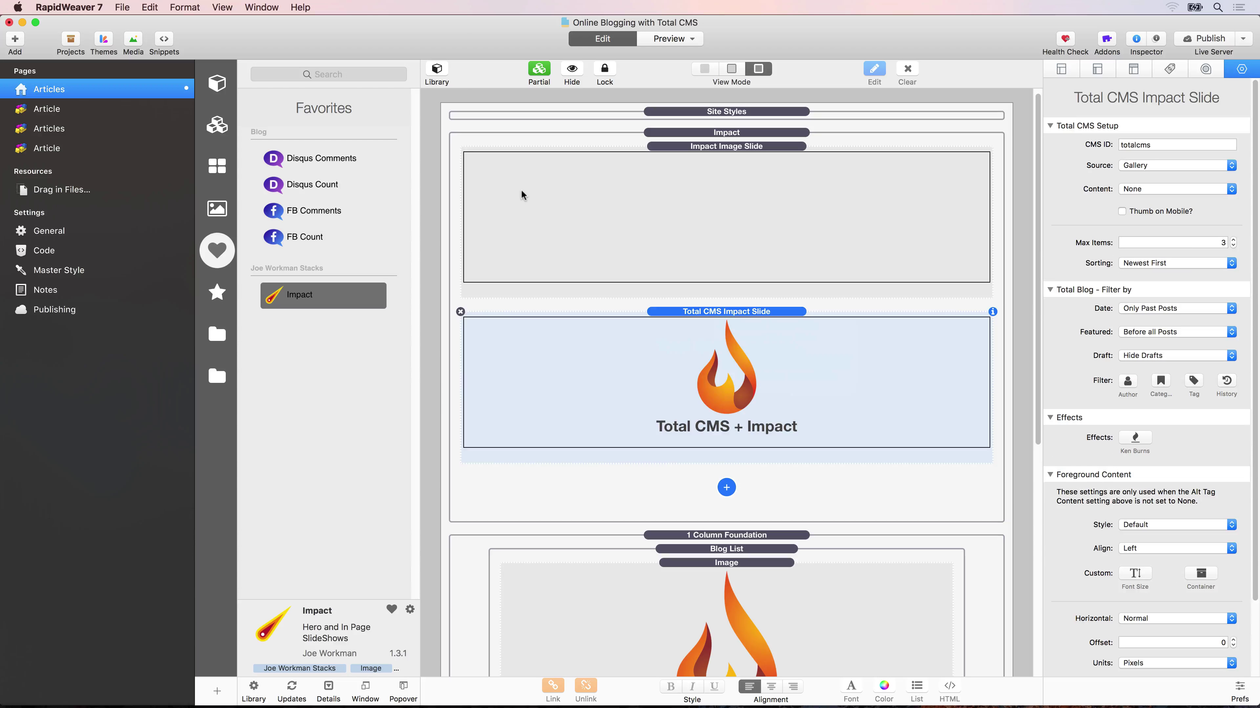
left_click(503, 168)
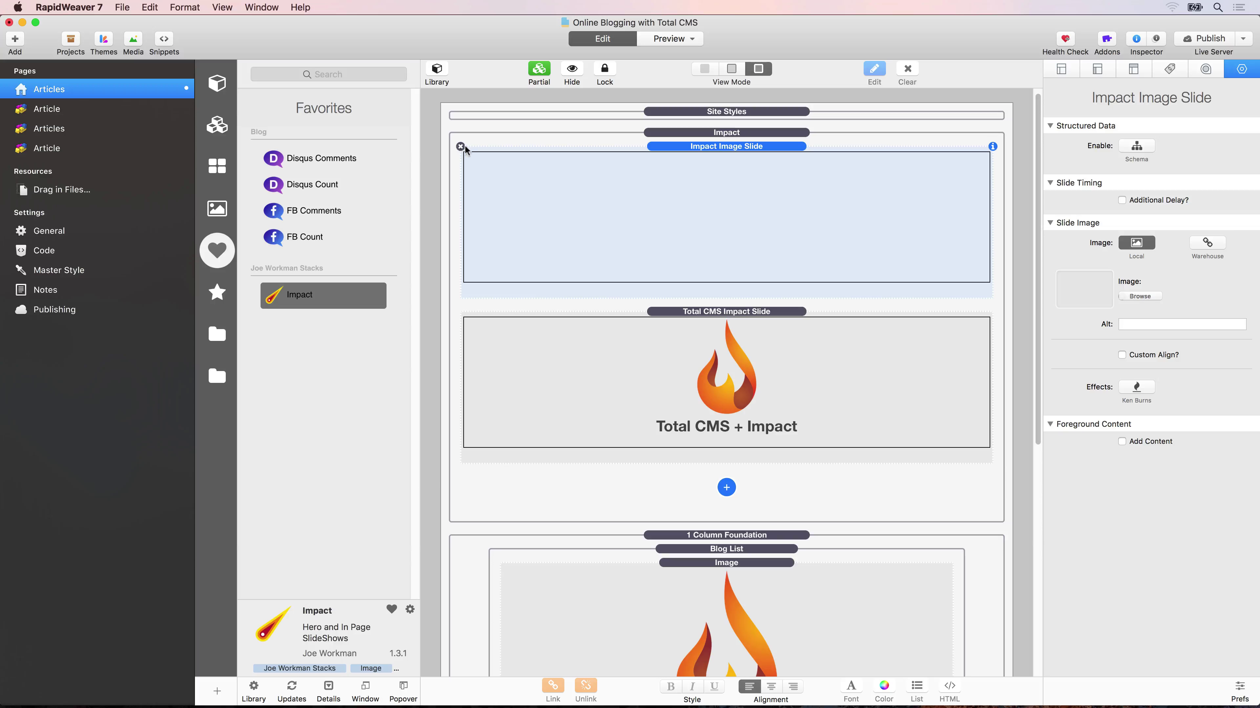
left_click(460, 148)
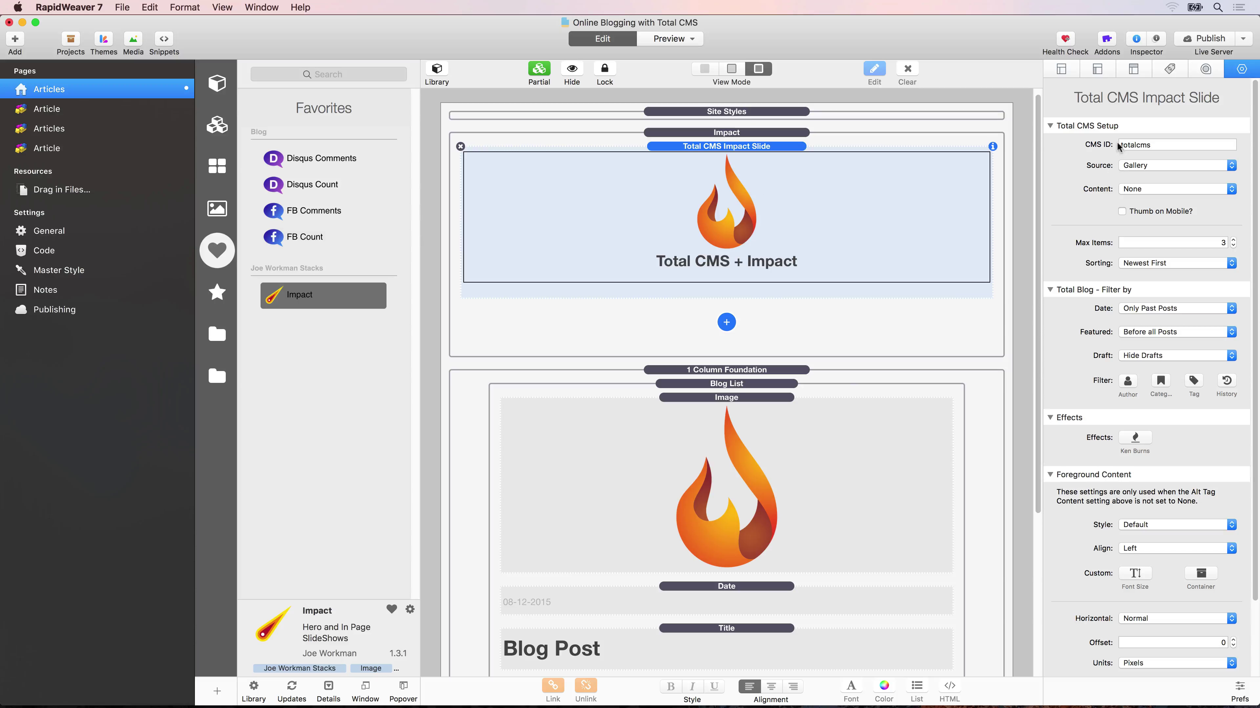
Set the Total CMS Impact Slide's CMS ID to articles, its source to Blog List and its content to Hipwig
double_click(1143, 143)
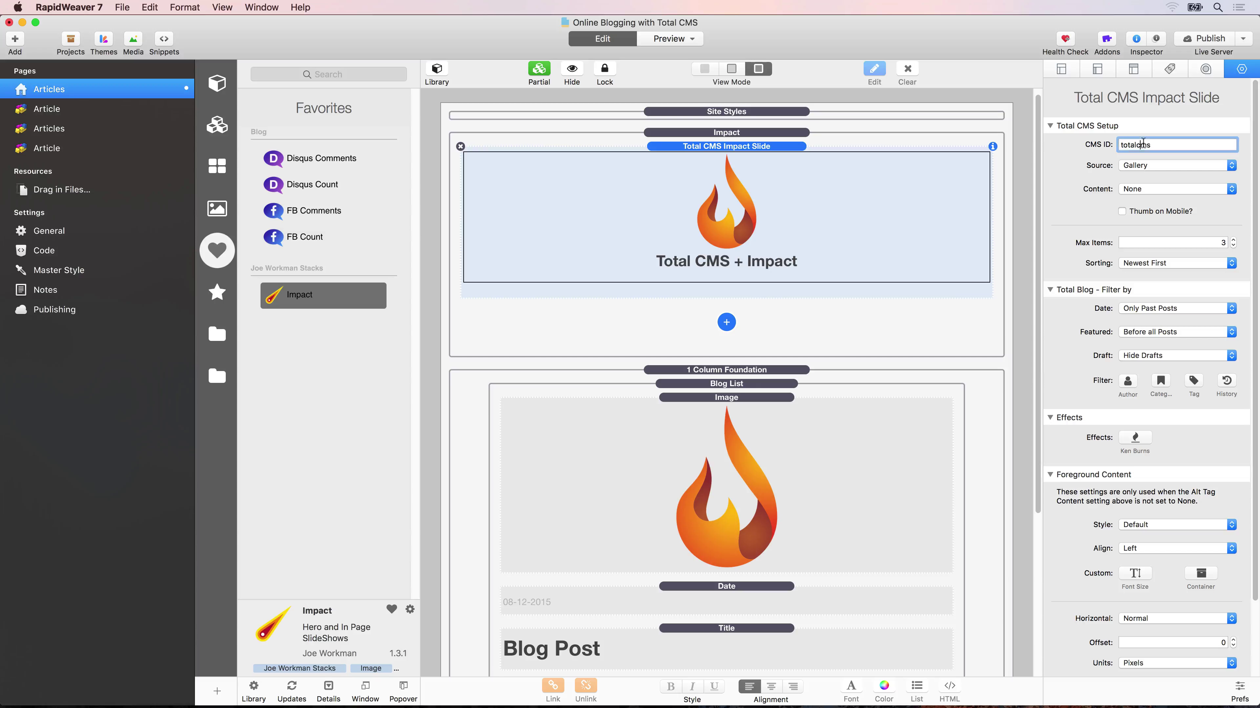
type("articles")
left_click(1166, 165)
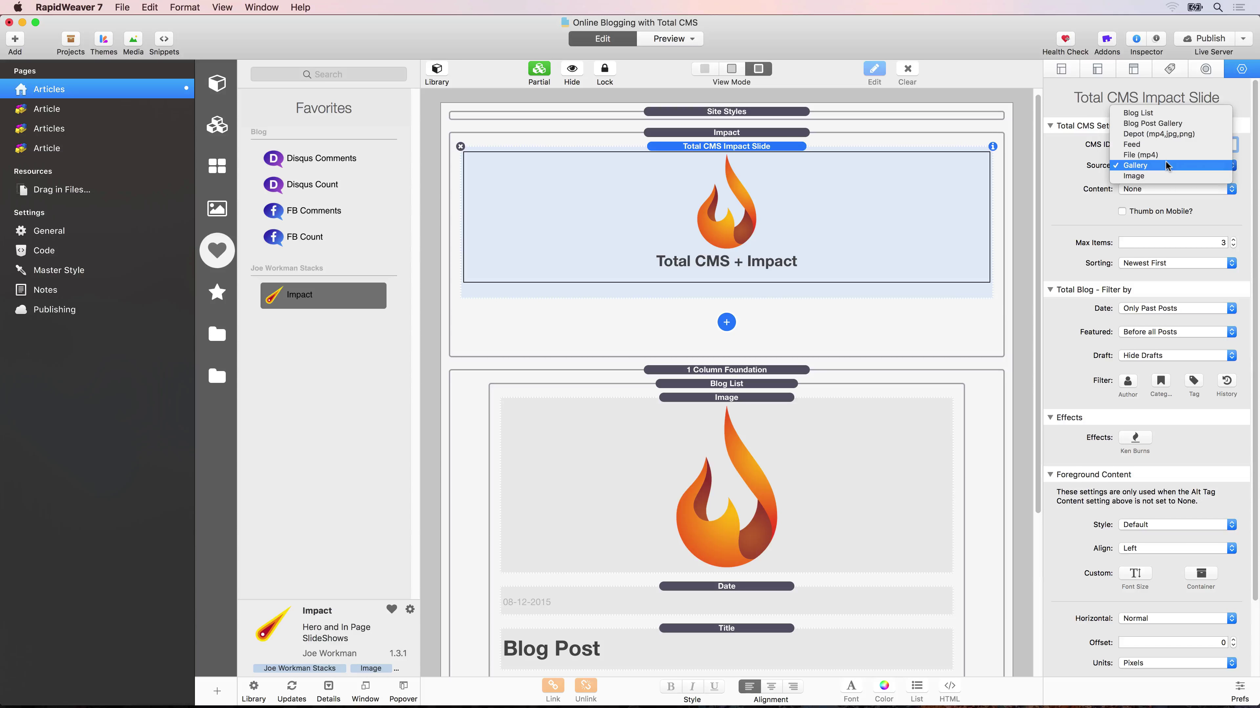
left_click(1163, 114)
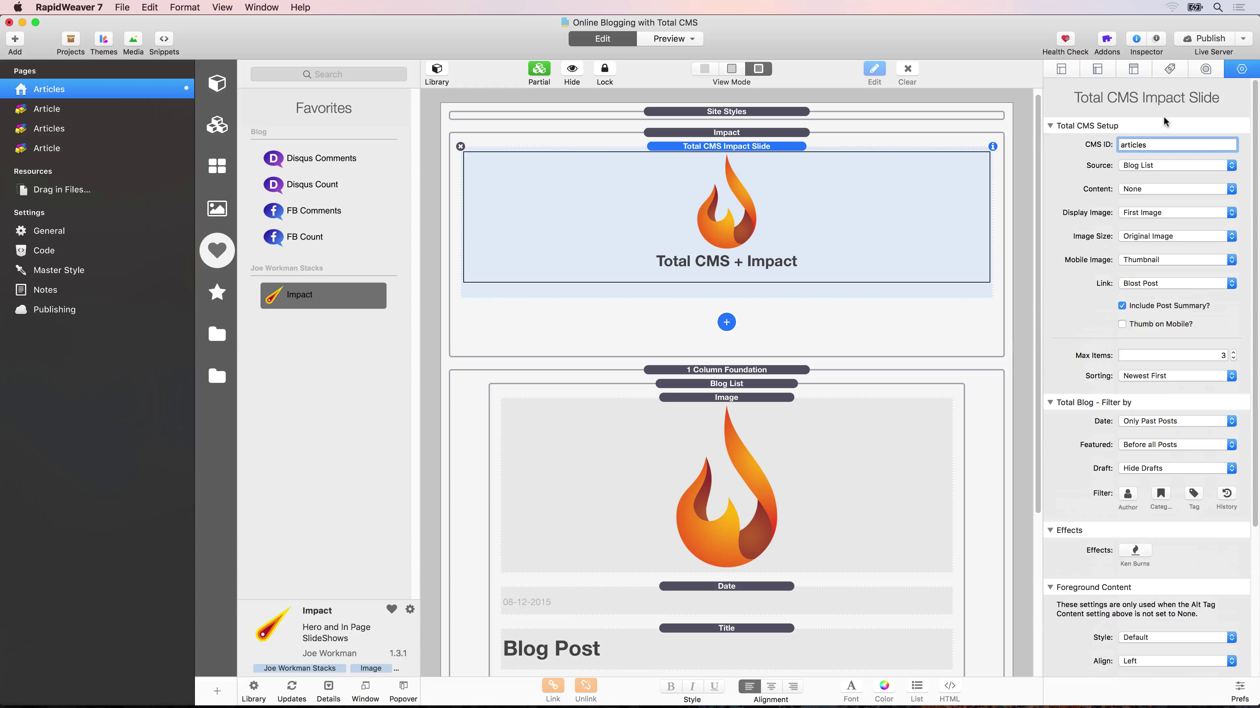
left_click(1158, 189)
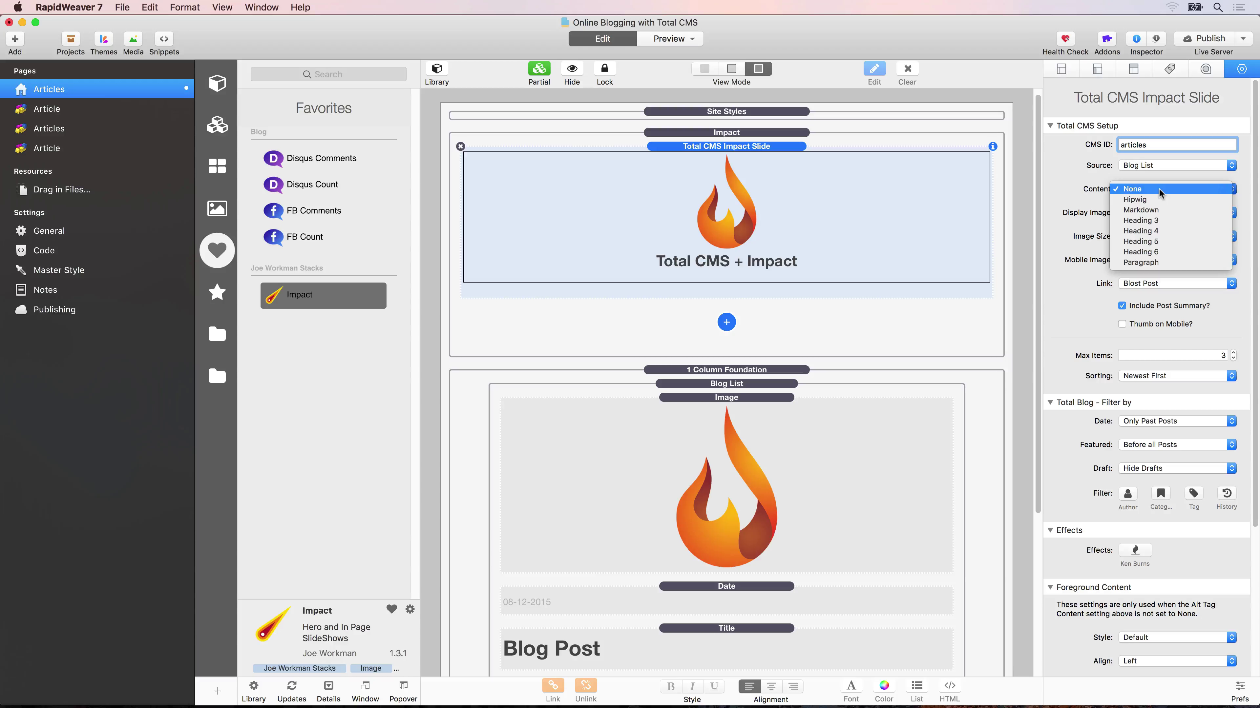
left_click(1145, 200)
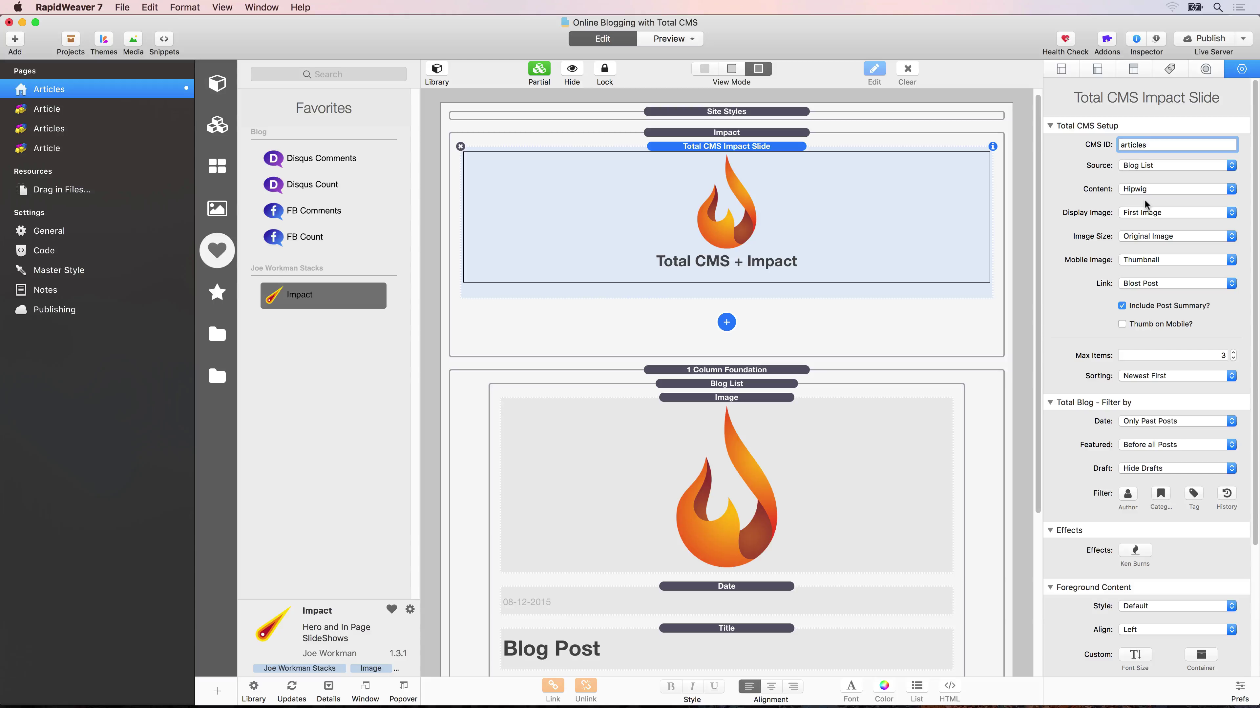
Review the display image choices, keeping First Image, and set the slide's mobile image to Original Image
left_click(1142, 214)
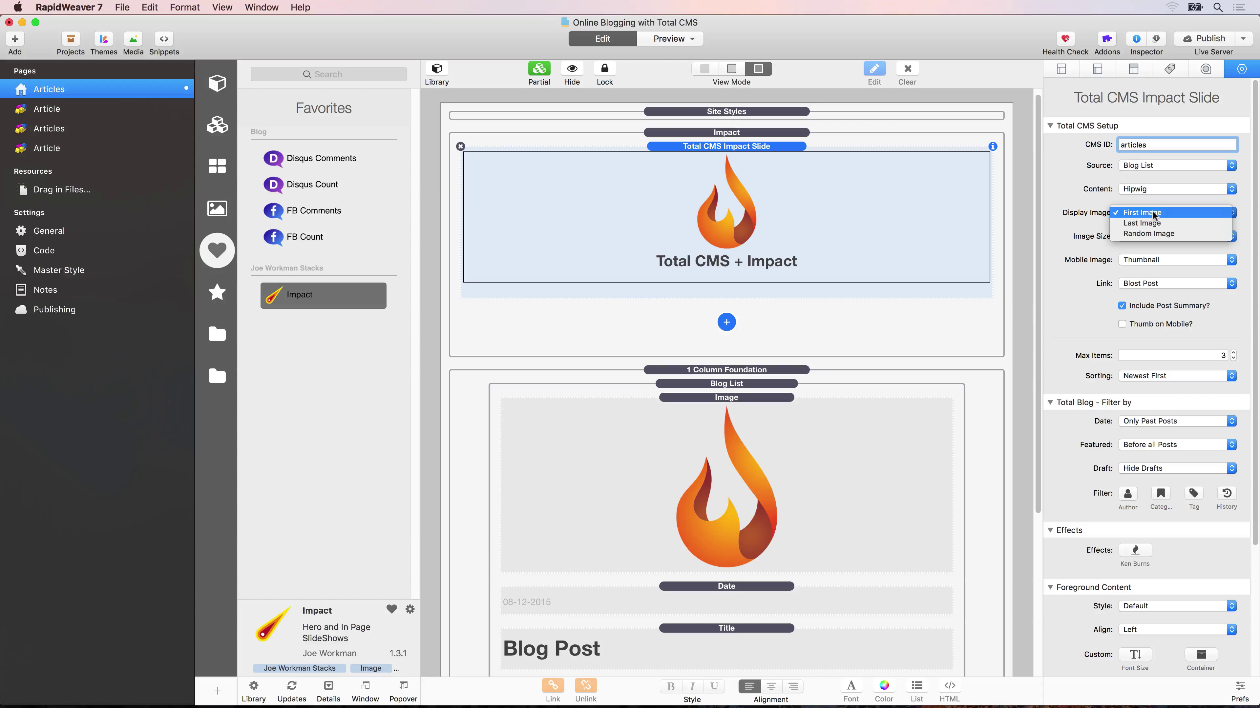
left_click(1098, 214)
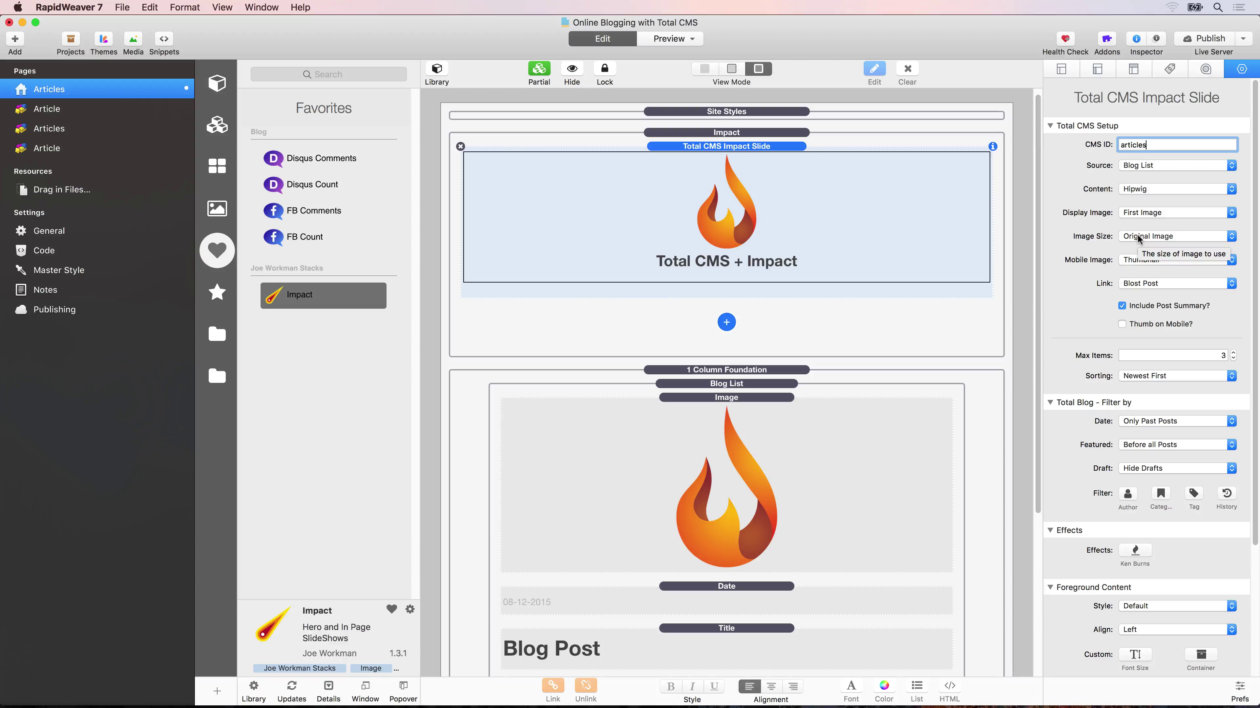
left_click(1138, 259)
left_click(1133, 247)
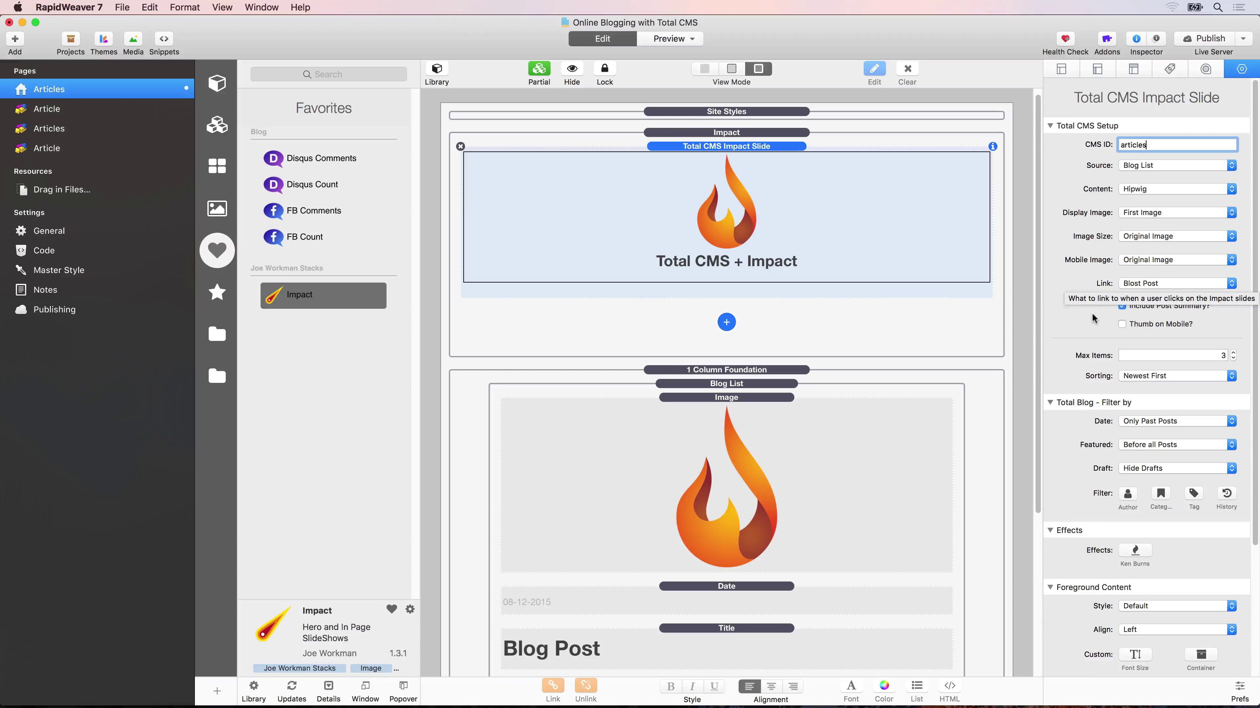
Limit the slide to a maximum of 1 item and filter the blog to Only Featured posts
scroll(1094, 318, "down", 1)
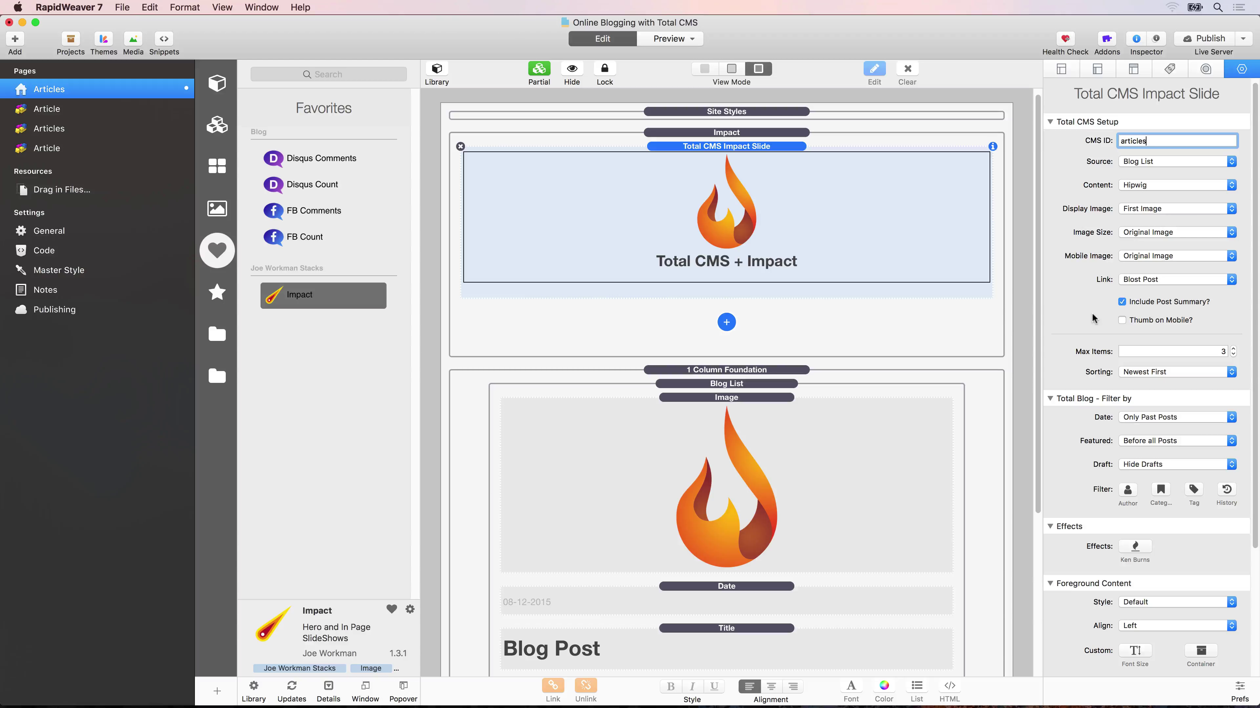
left_click(1234, 356)
left_click(1234, 355)
scroll(1112, 408, "down", 5)
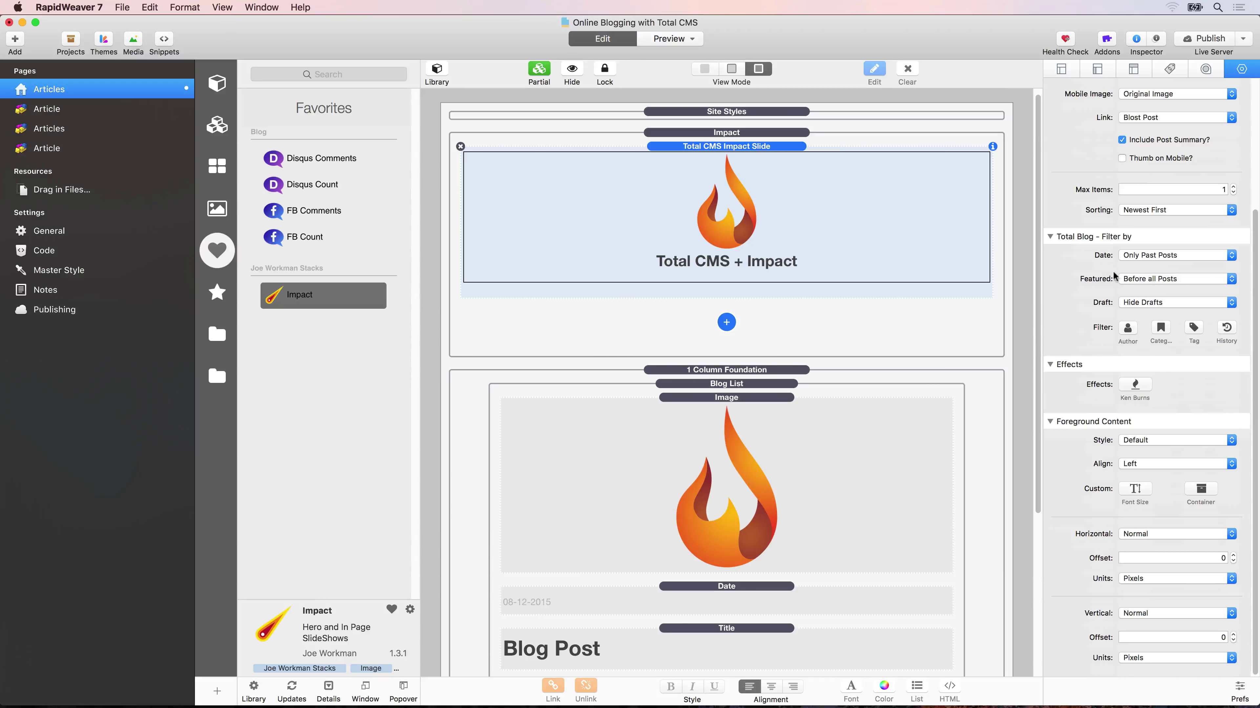
left_click(1132, 279)
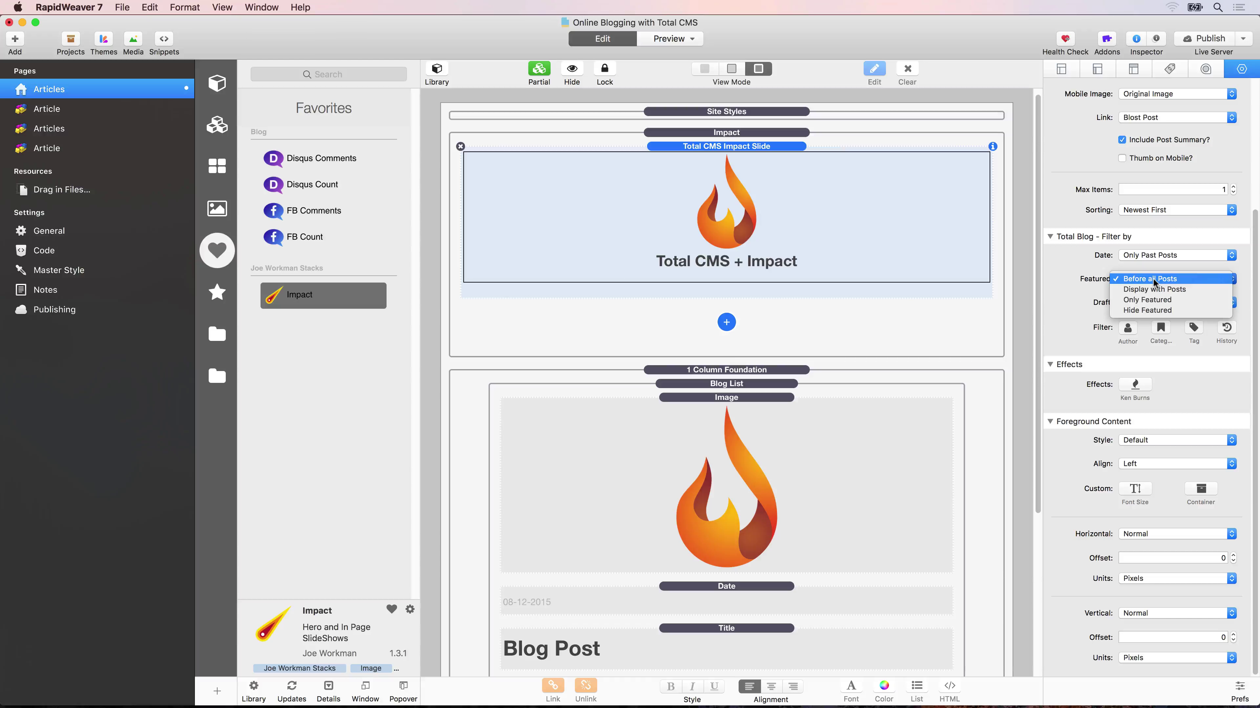
left_click(1148, 300)
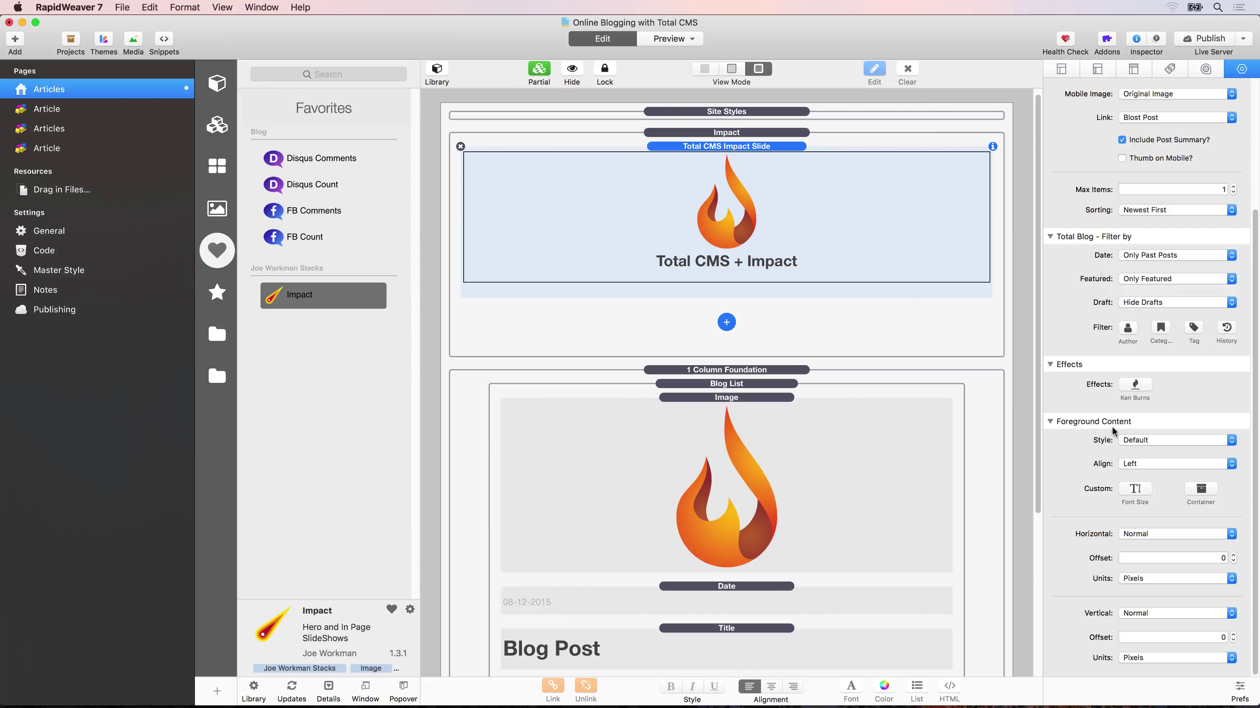
Set the slide's foreground content style to Alternate (Site Style) and its alignment to Center
left_click(1134, 439)
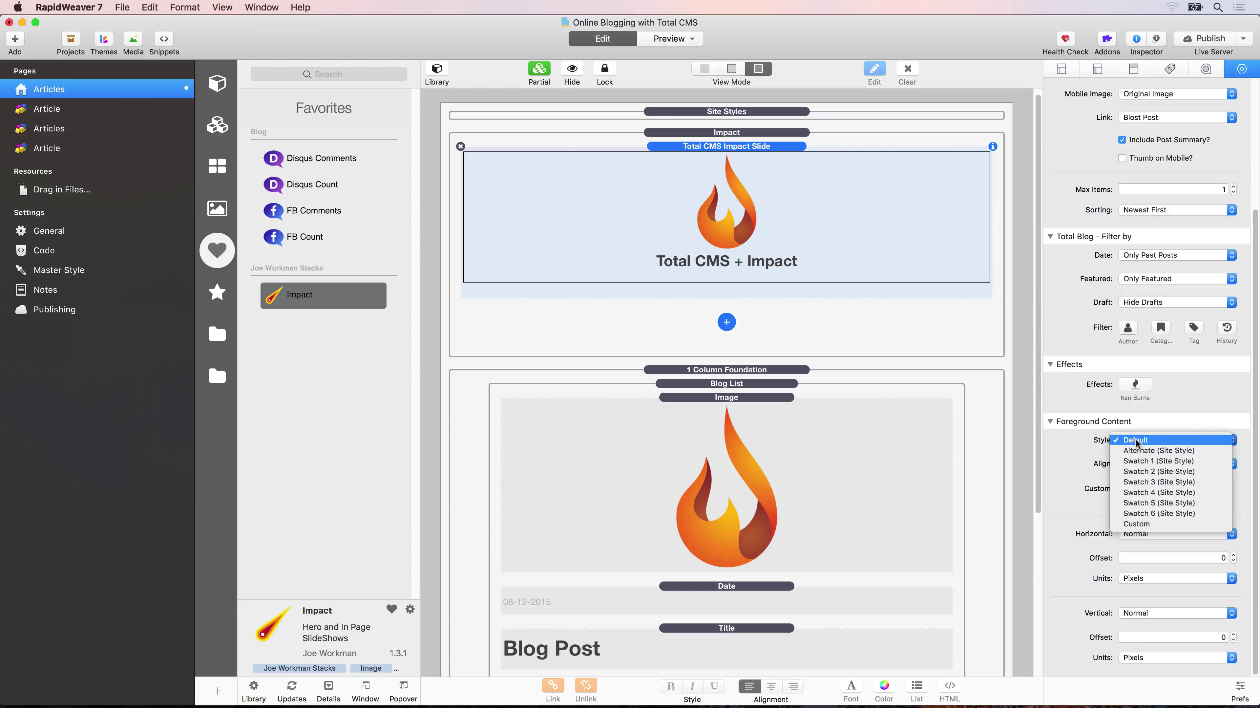
left_click(1137, 450)
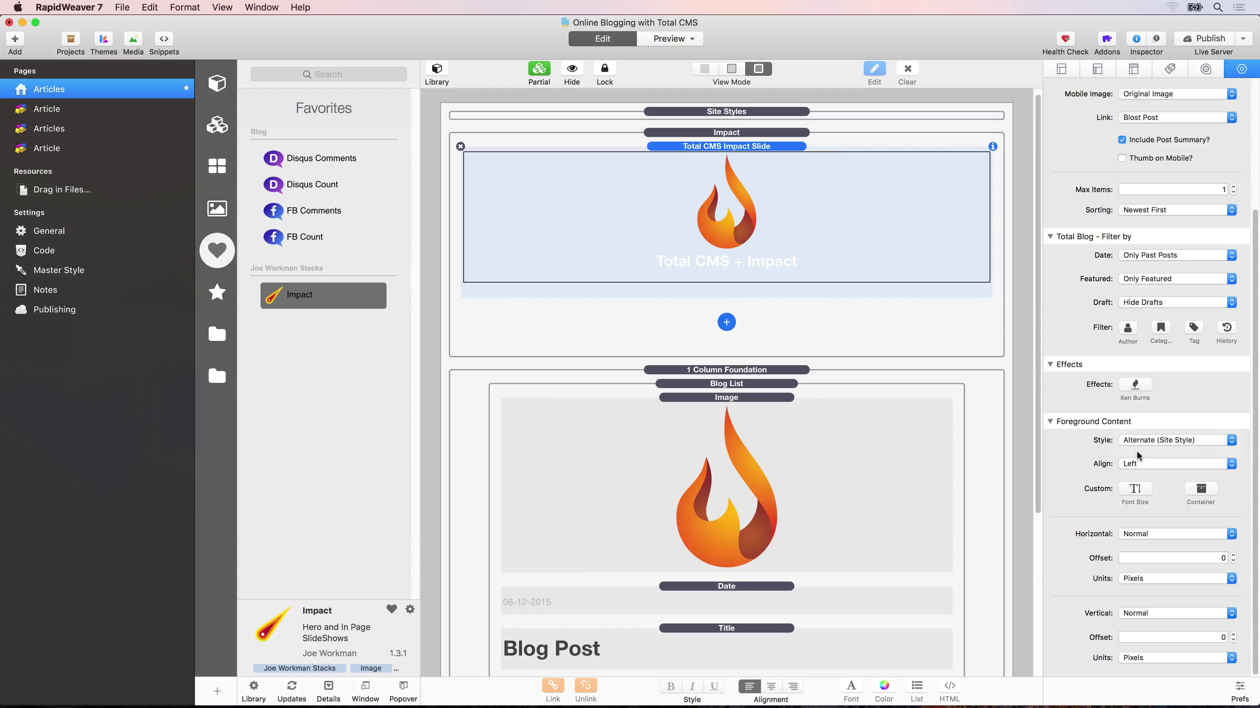
left_click(1136, 463)
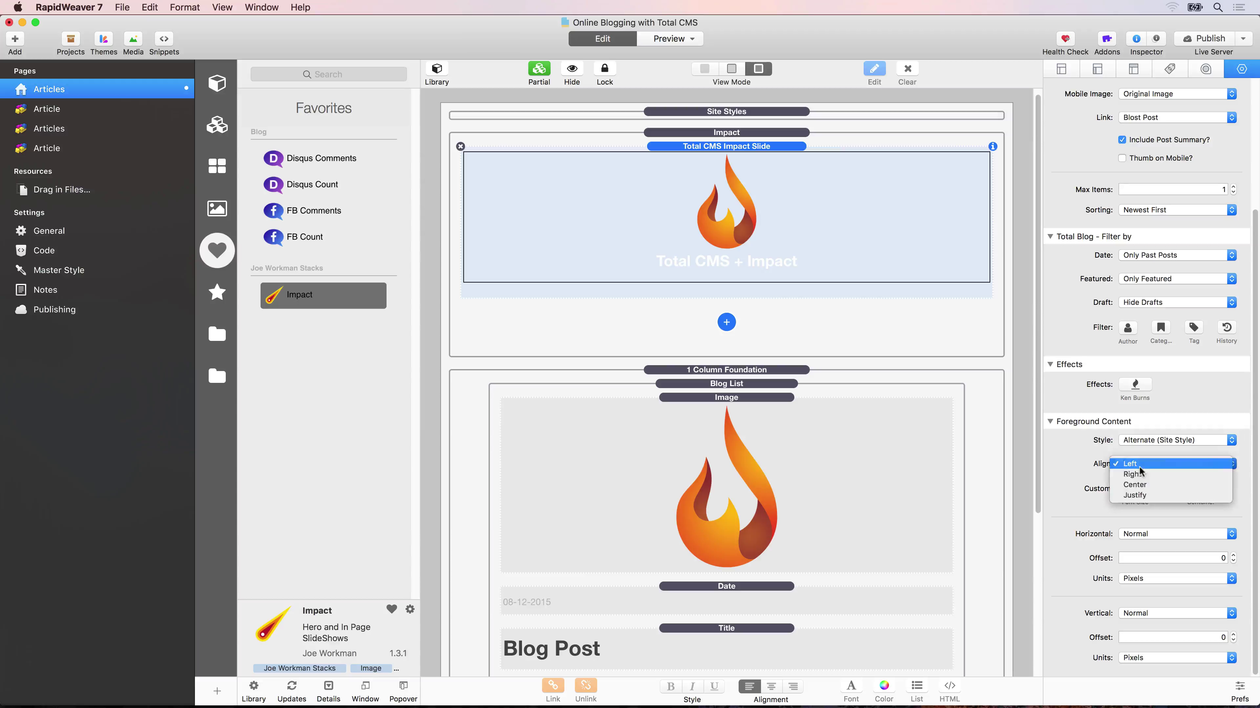
left_click(1136, 484)
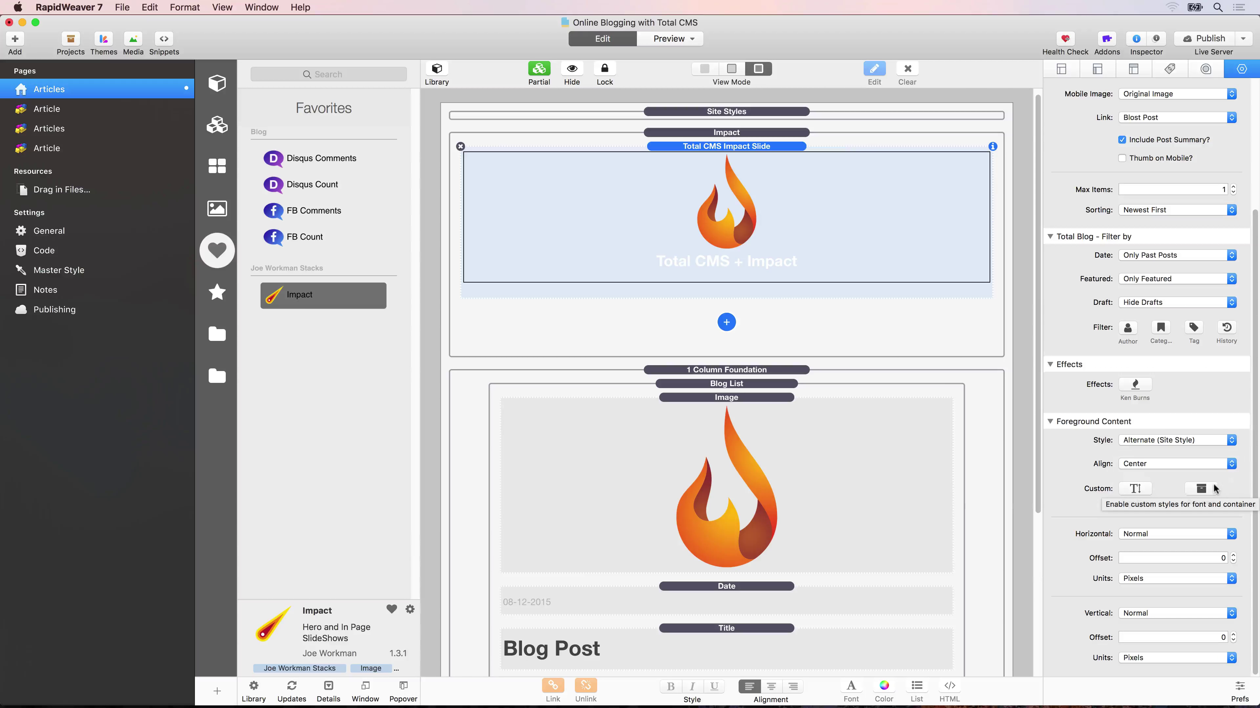
Enable the custom container for the foreground content and make its background fully transparent with 0% opacity
left_click(1201, 489)
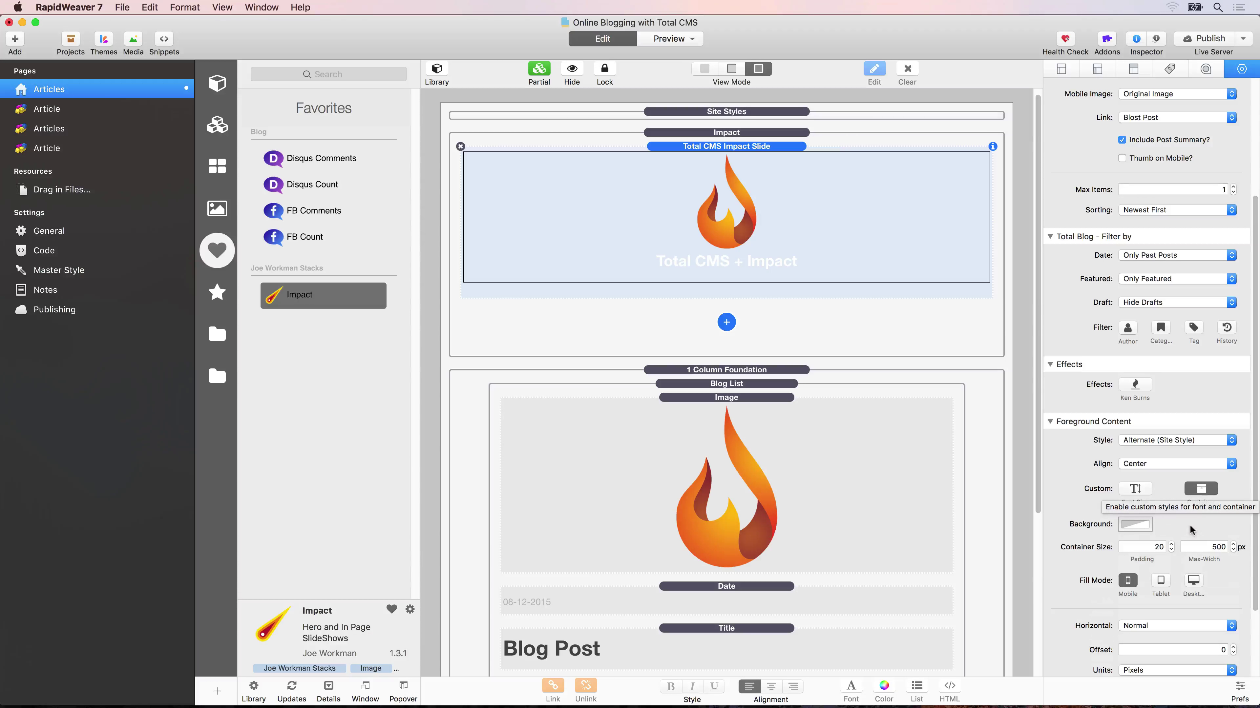
left_click(1135, 524)
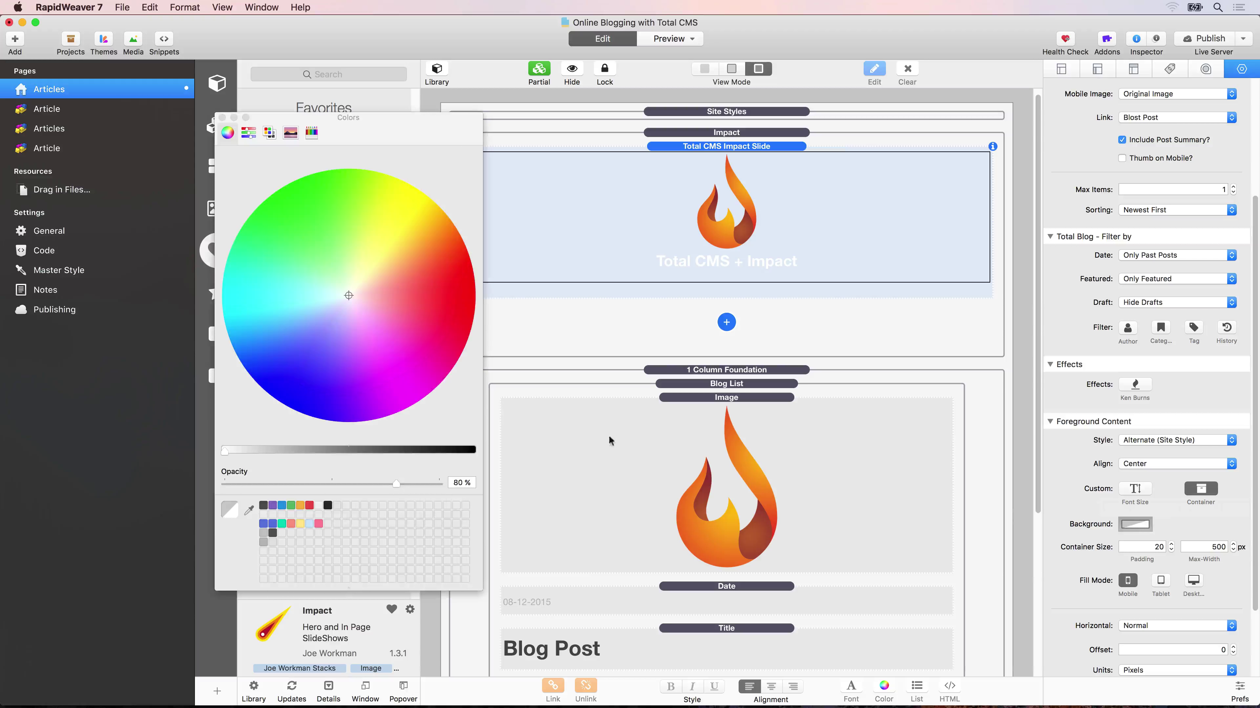
left_click_drag(413, 487, 211, 490)
Set the foreground container's padding to 0 and its maximum width to 953 px
double_click(1159, 546)
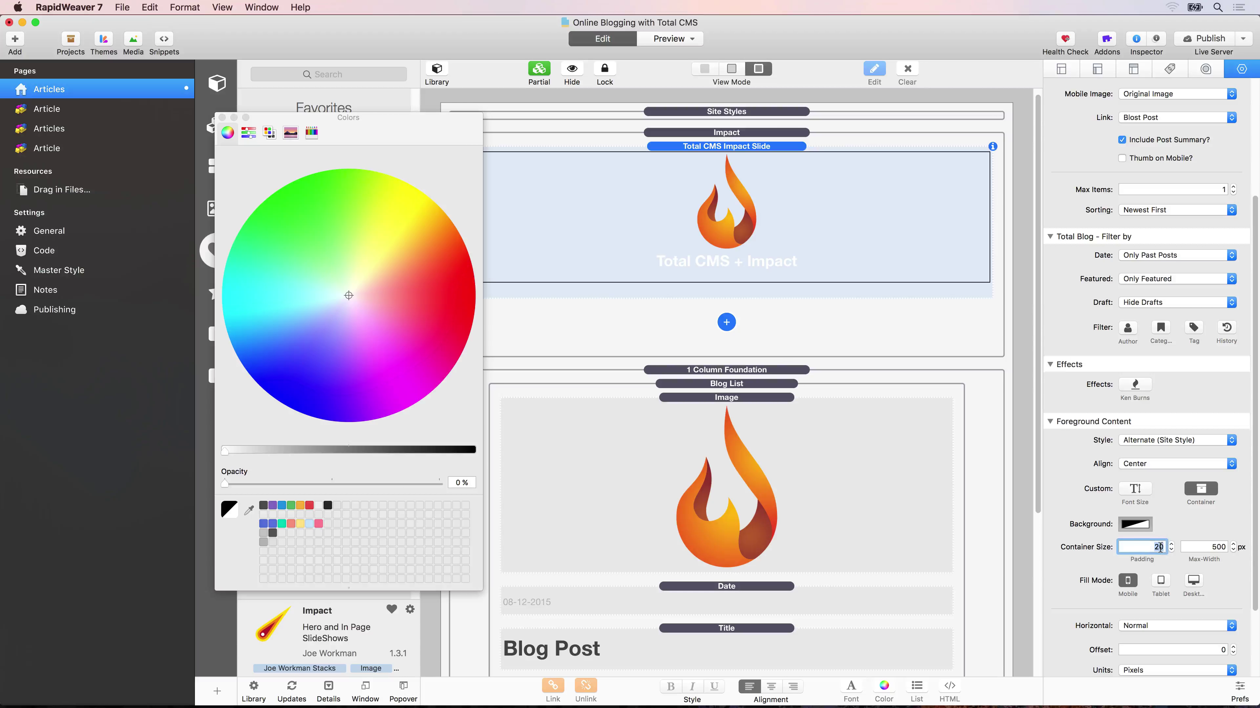
type("0")
key("Tab")
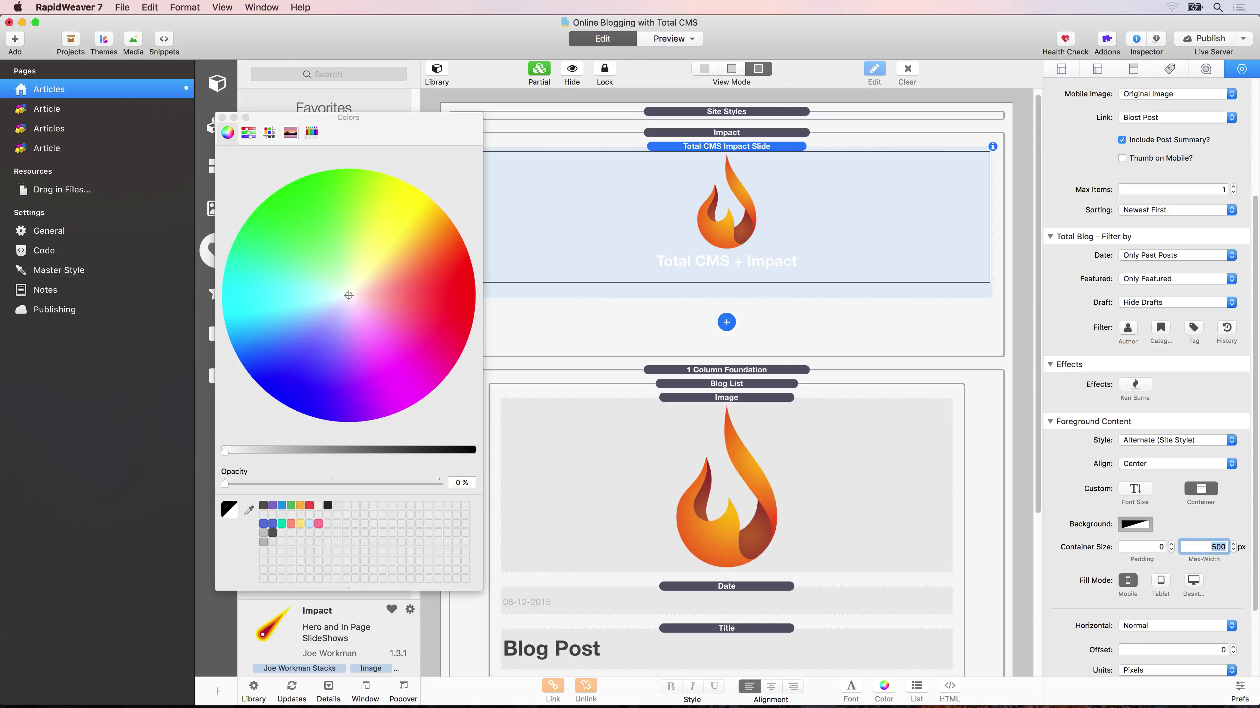
type("953")
Set both the horizontal and vertical position of the slide's foreground container to Centered and close the color picker
left_click(1164, 624)
left_click(1164, 646)
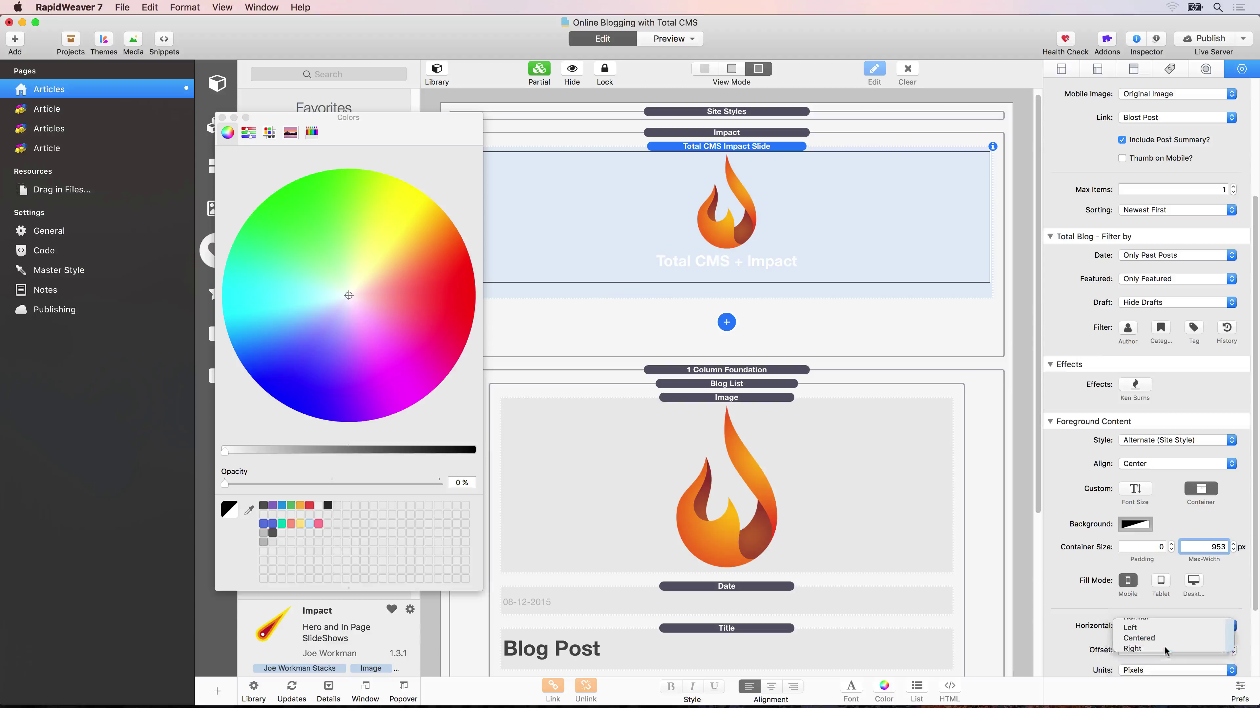
scroll(1165, 643, "down", 3)
left_click(1157, 613)
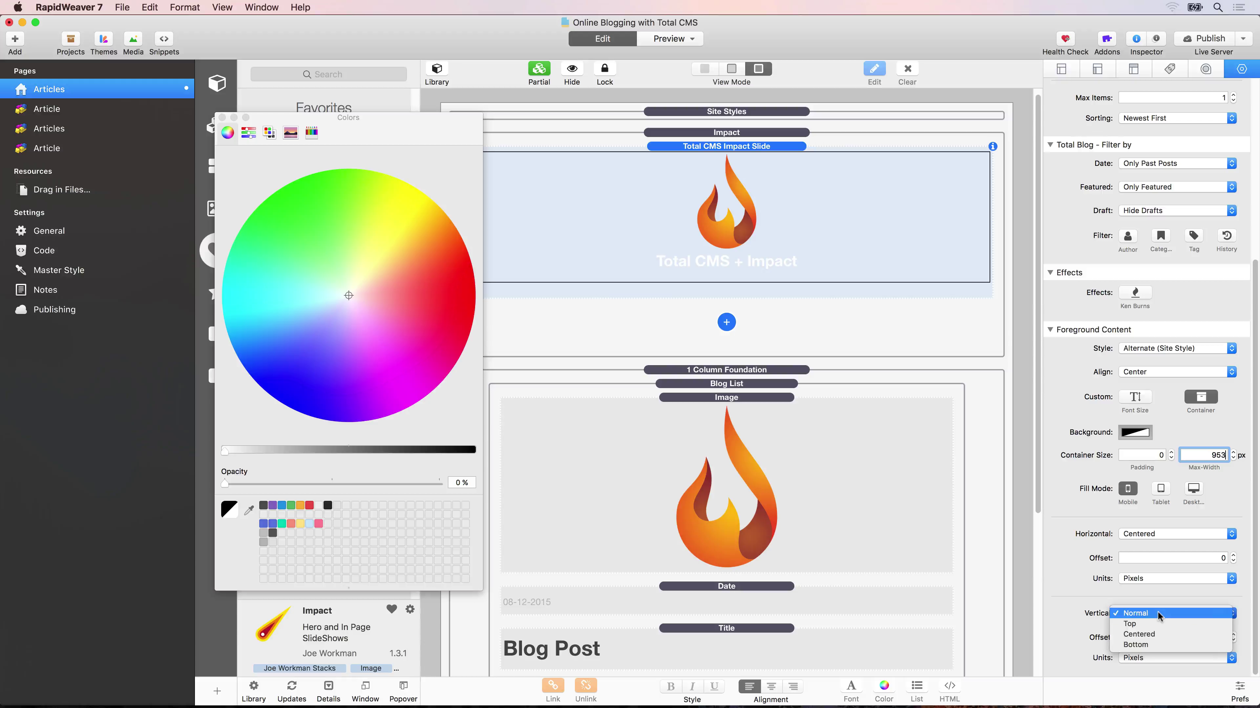
left_click(1154, 629)
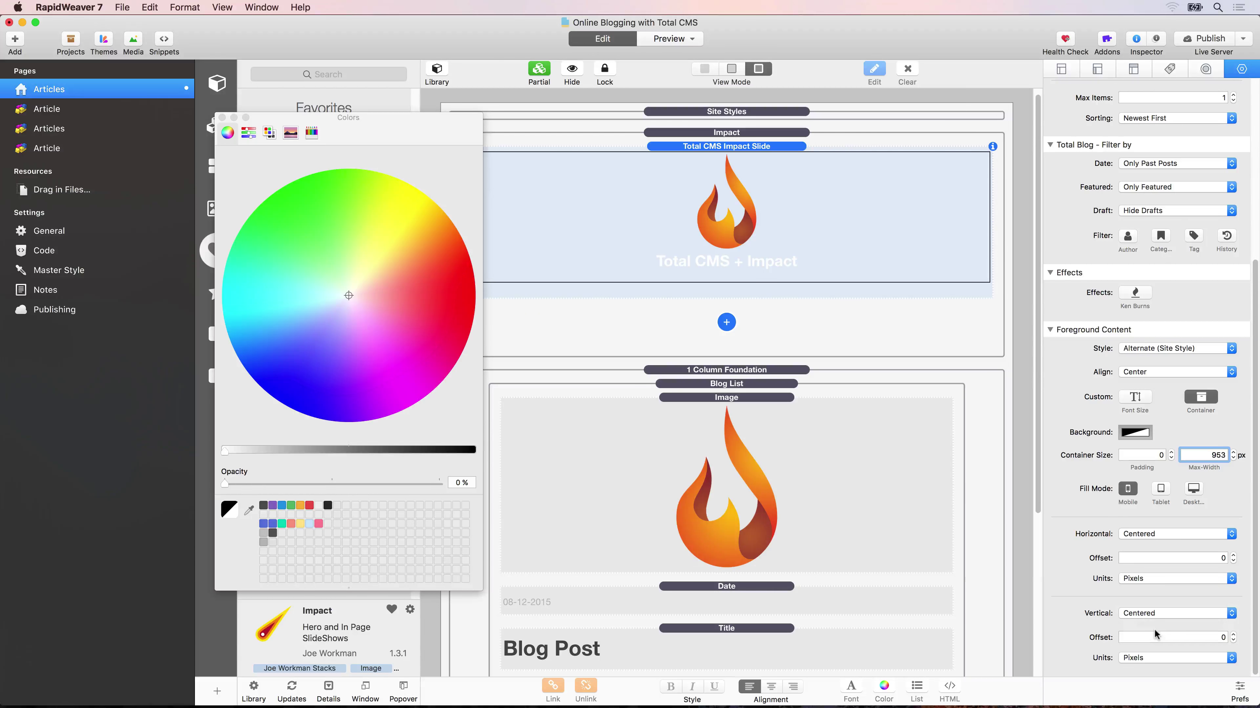
left_click(221, 117)
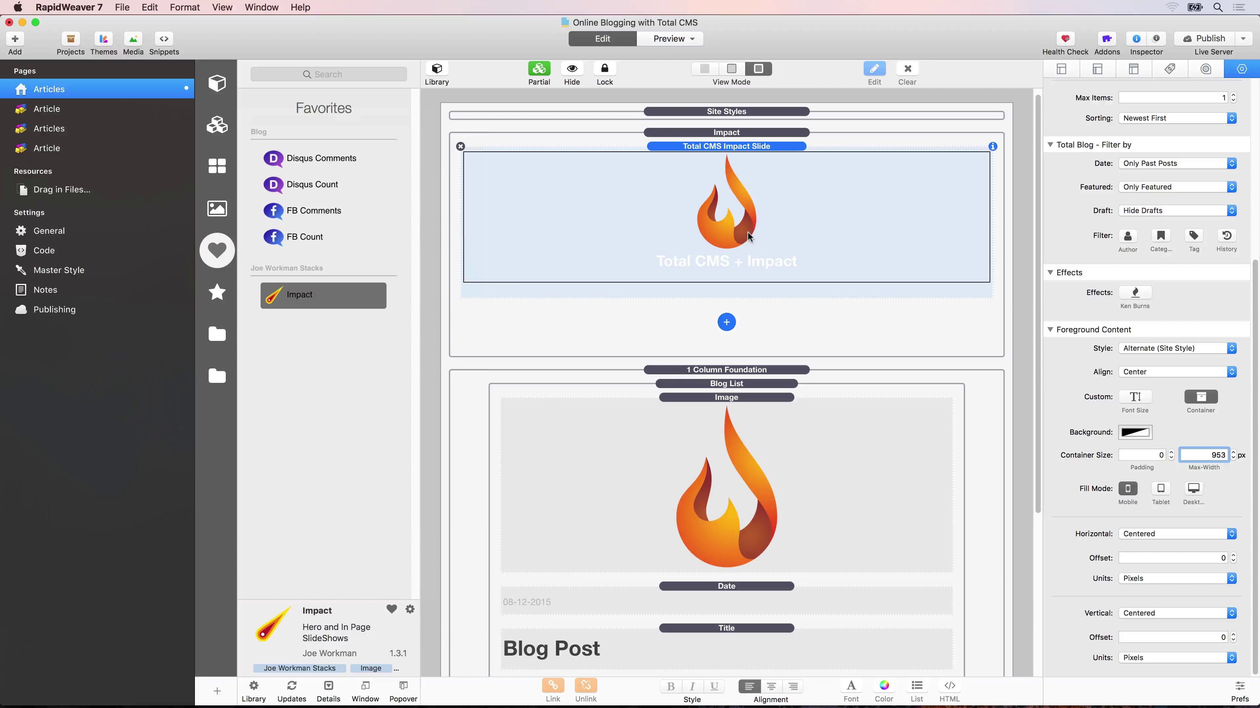
Preview the Articles page in Safari and examine the full-screen hero header and the post list below it
key("super+shift+r")
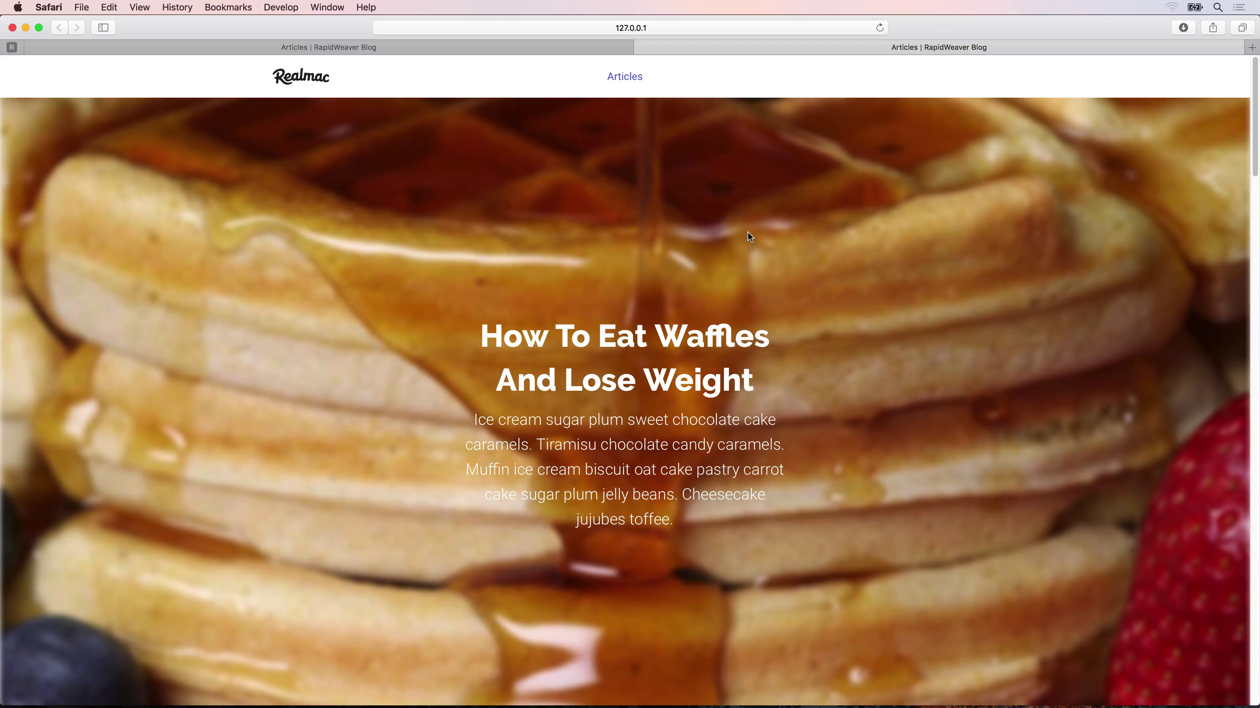
scroll(747, 231, "down", 15)
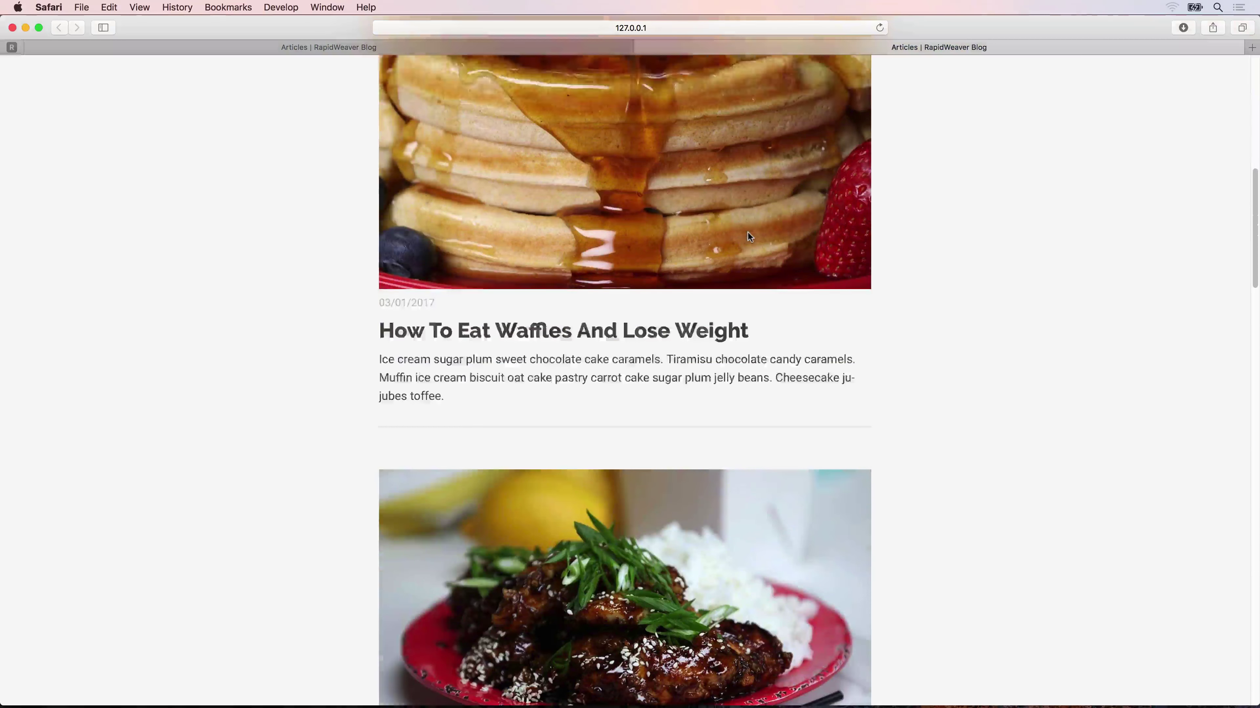
scroll(624, 304, "down", 10)
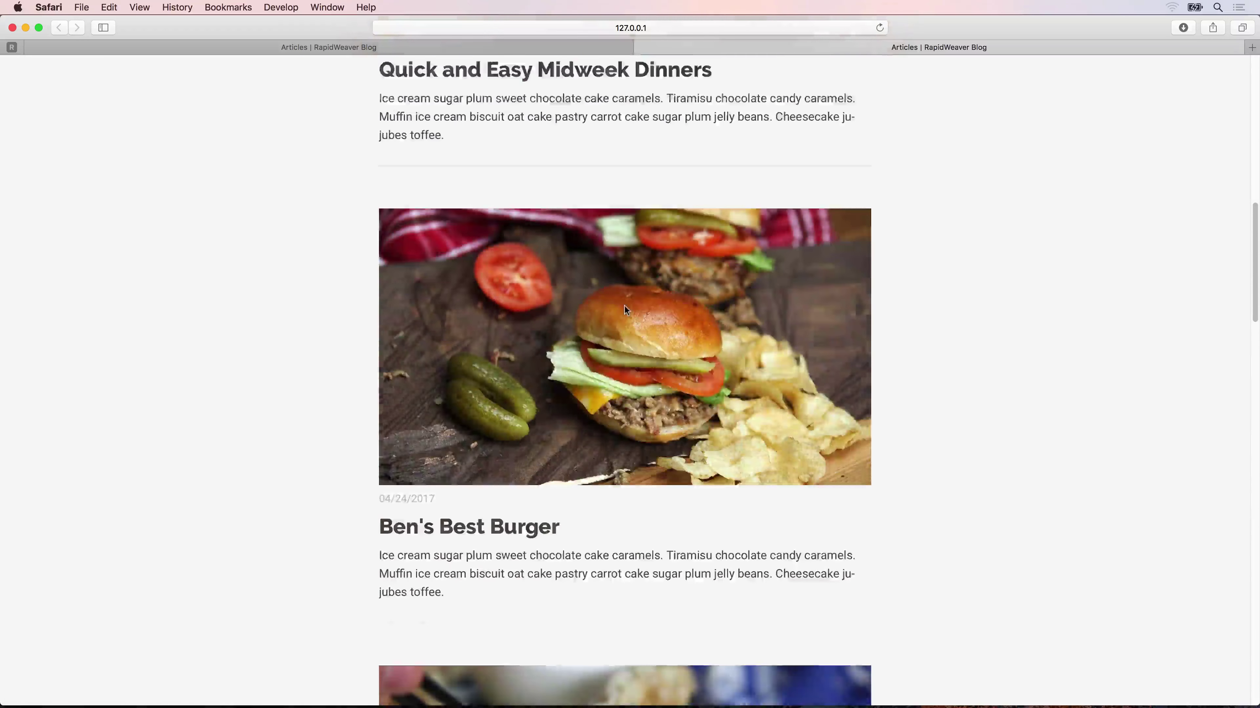
scroll(623, 309, "down", 10)
scroll(625, 310, "up", 15)
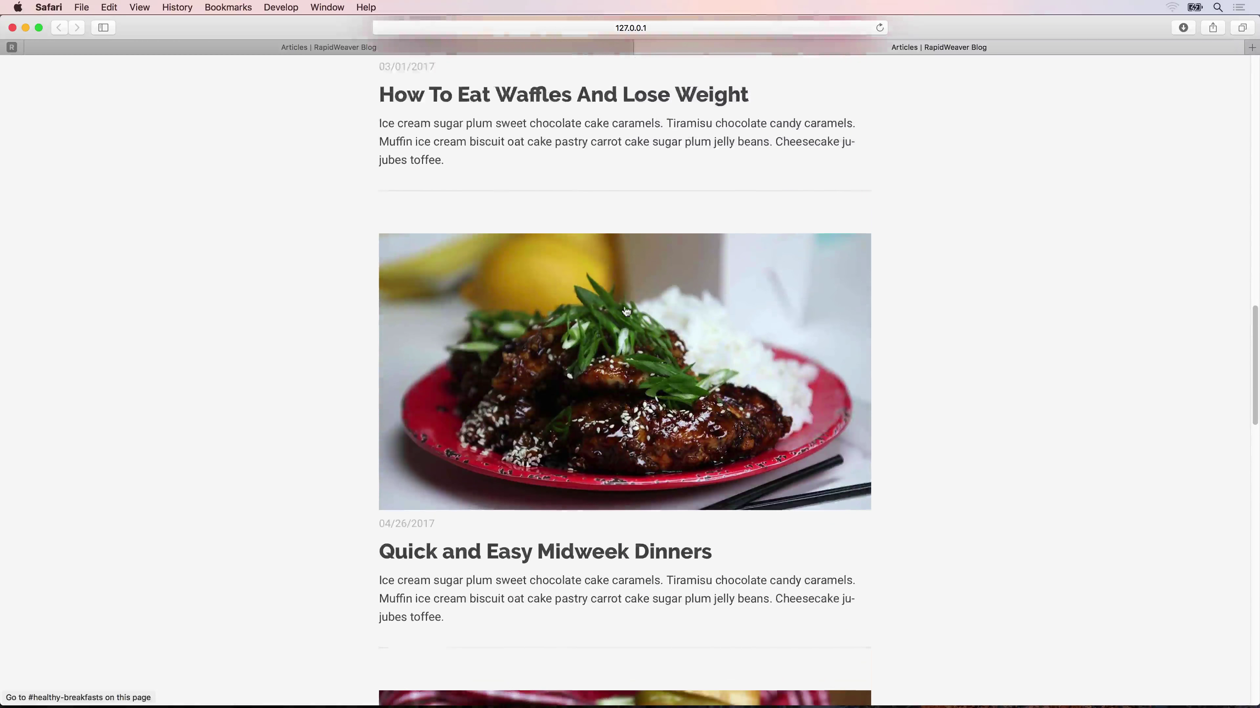
scroll(626, 311, "up", 8)
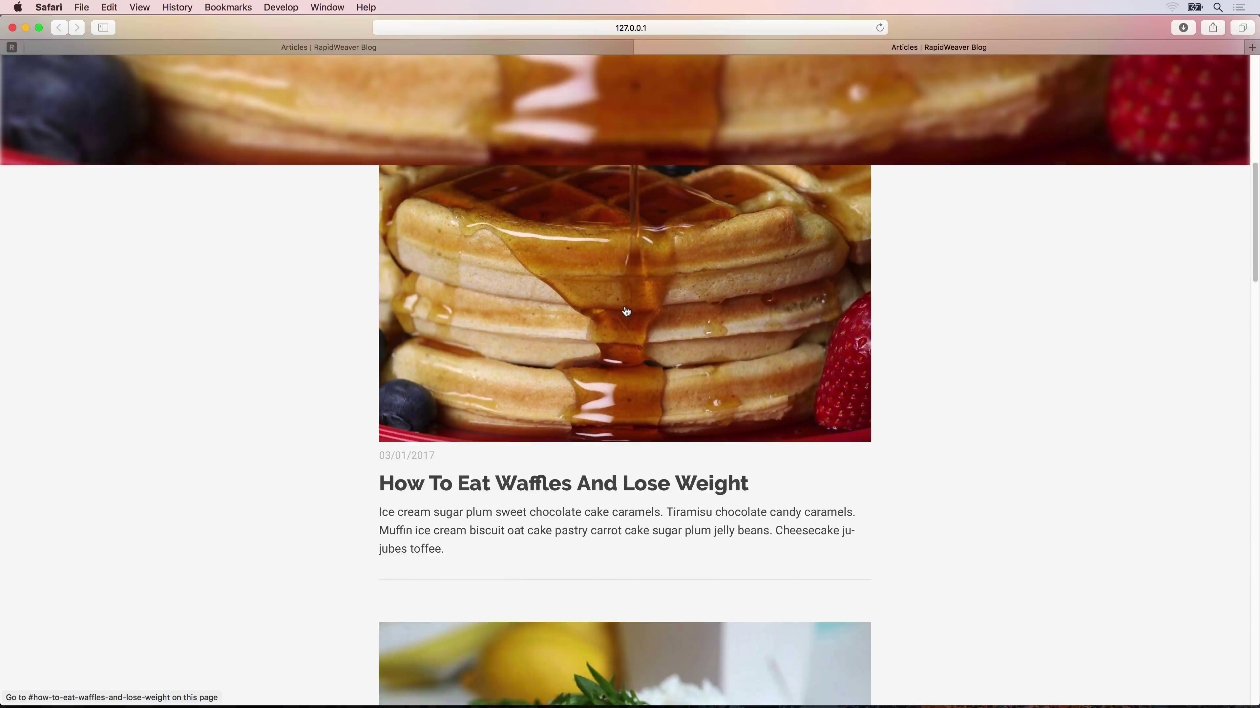
left_click(587, 425)
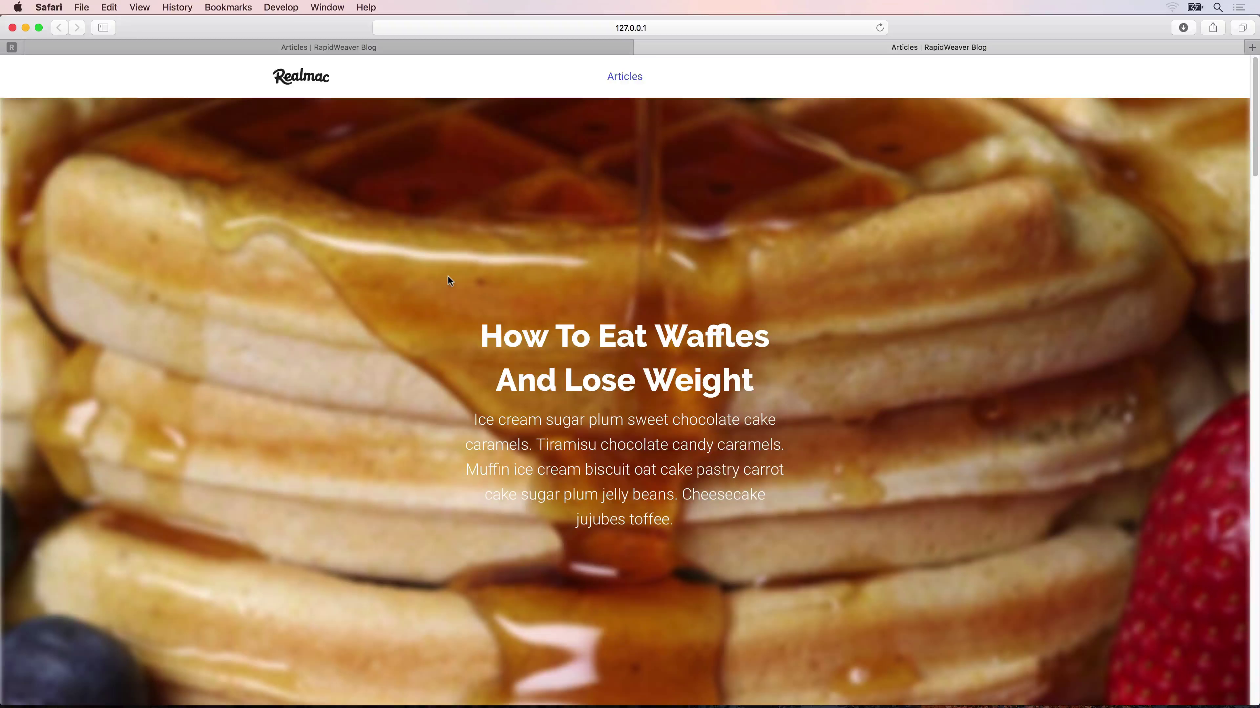
Back in RapidWeaver, set the Impact stack's size to Proportional with the 10:3 (Shallow Headers 30%) aspect ratio
key("super+Tab")
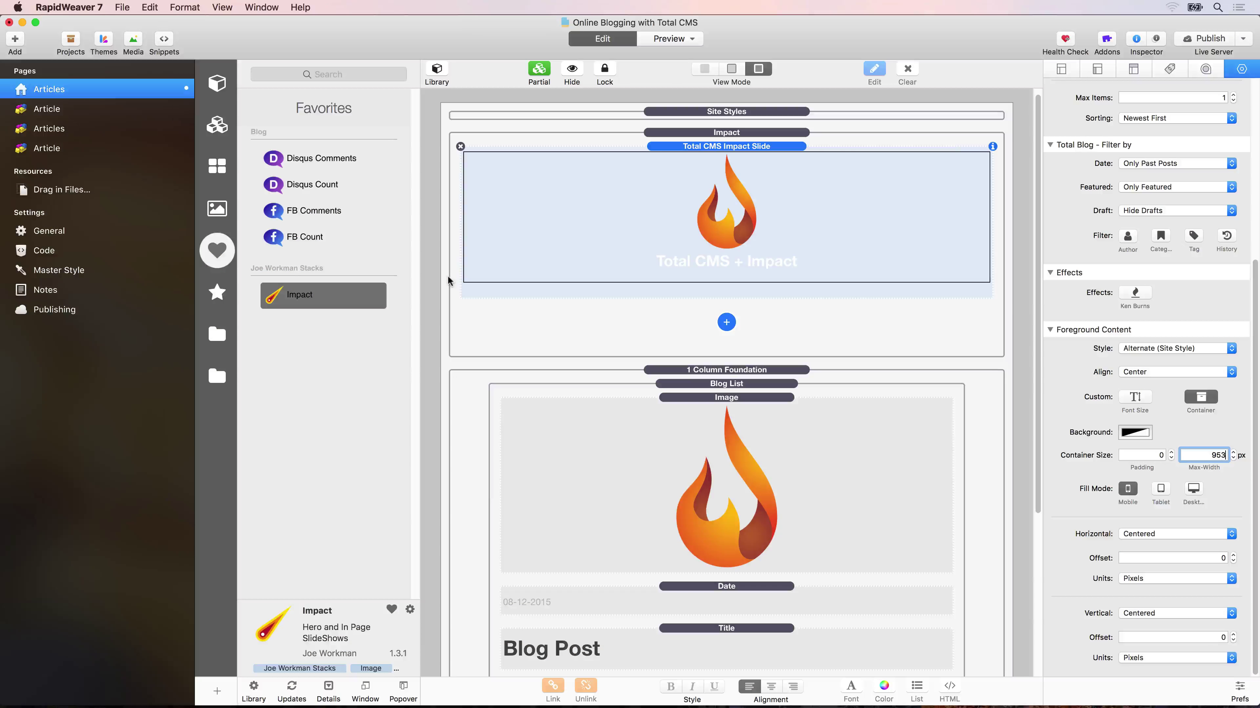
left_click(700, 131)
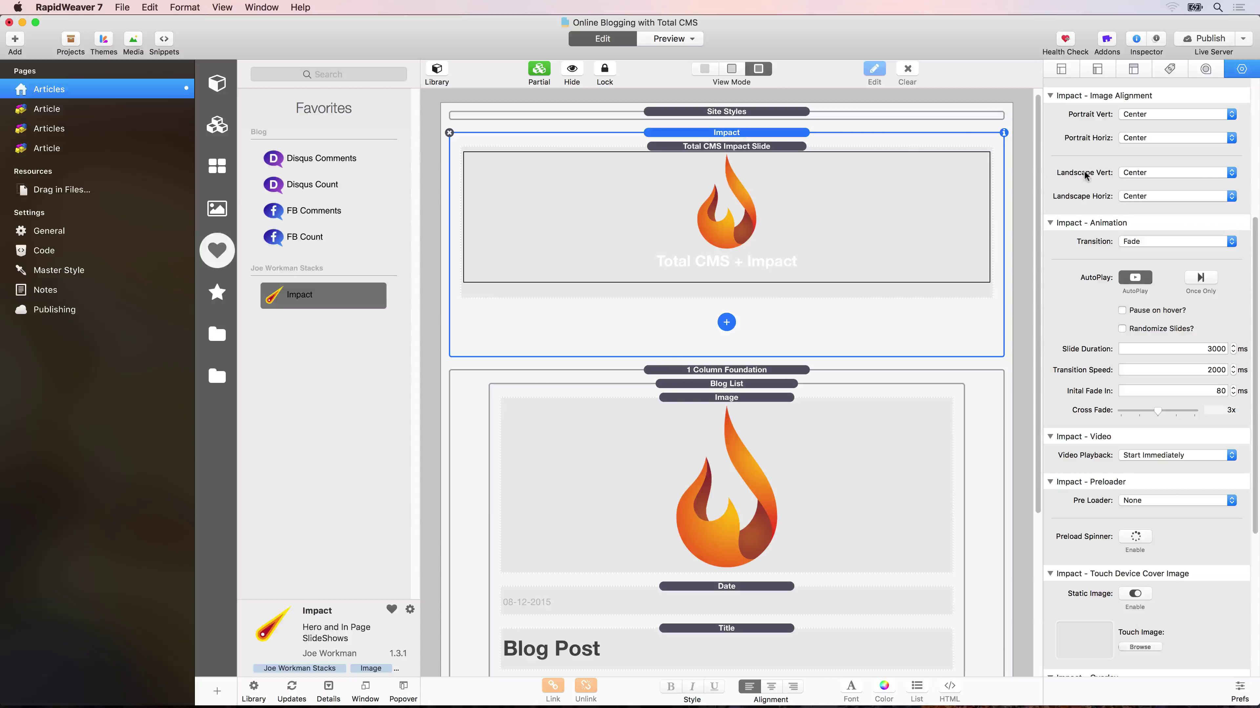
scroll(1084, 170, "up", 5)
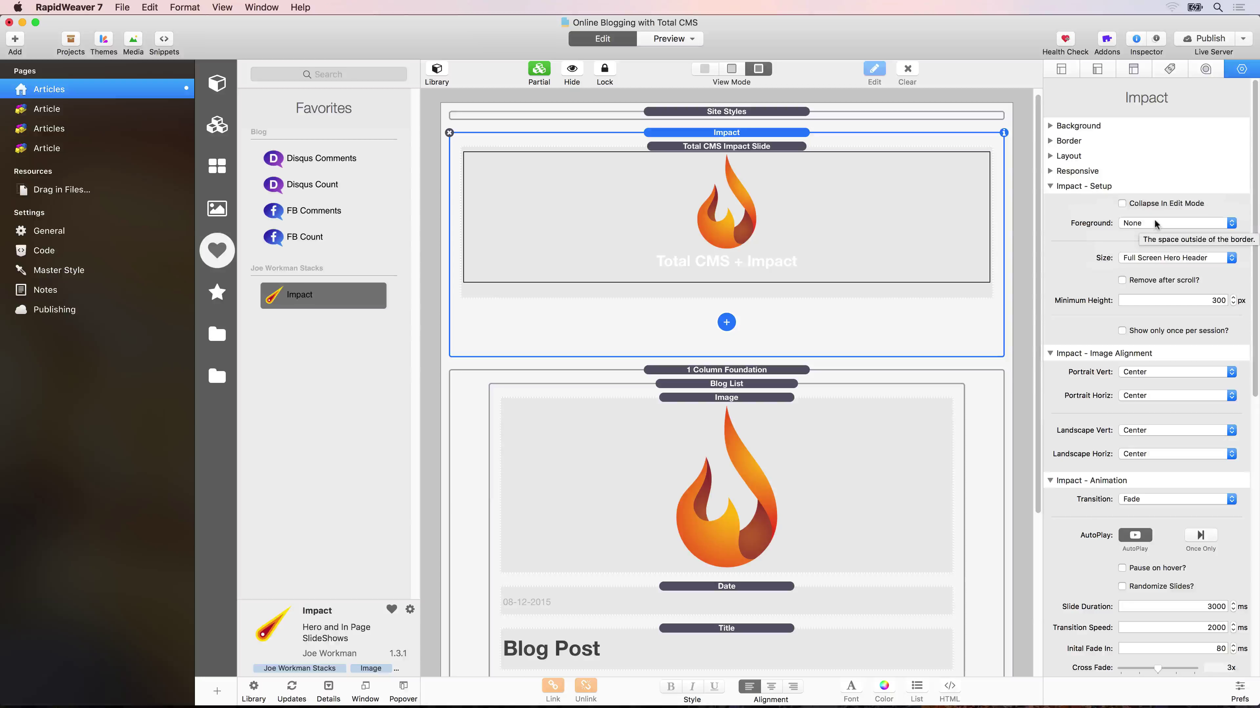
left_click(1154, 257)
left_click(1154, 265)
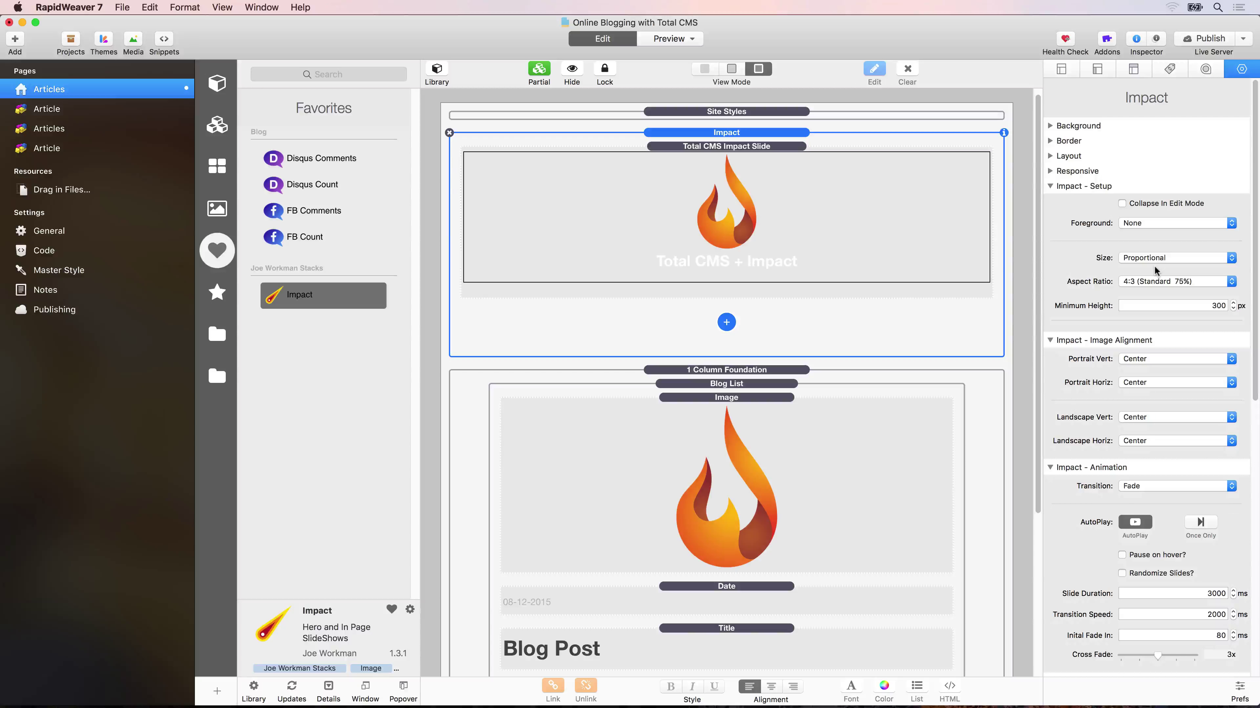
left_click(1156, 281)
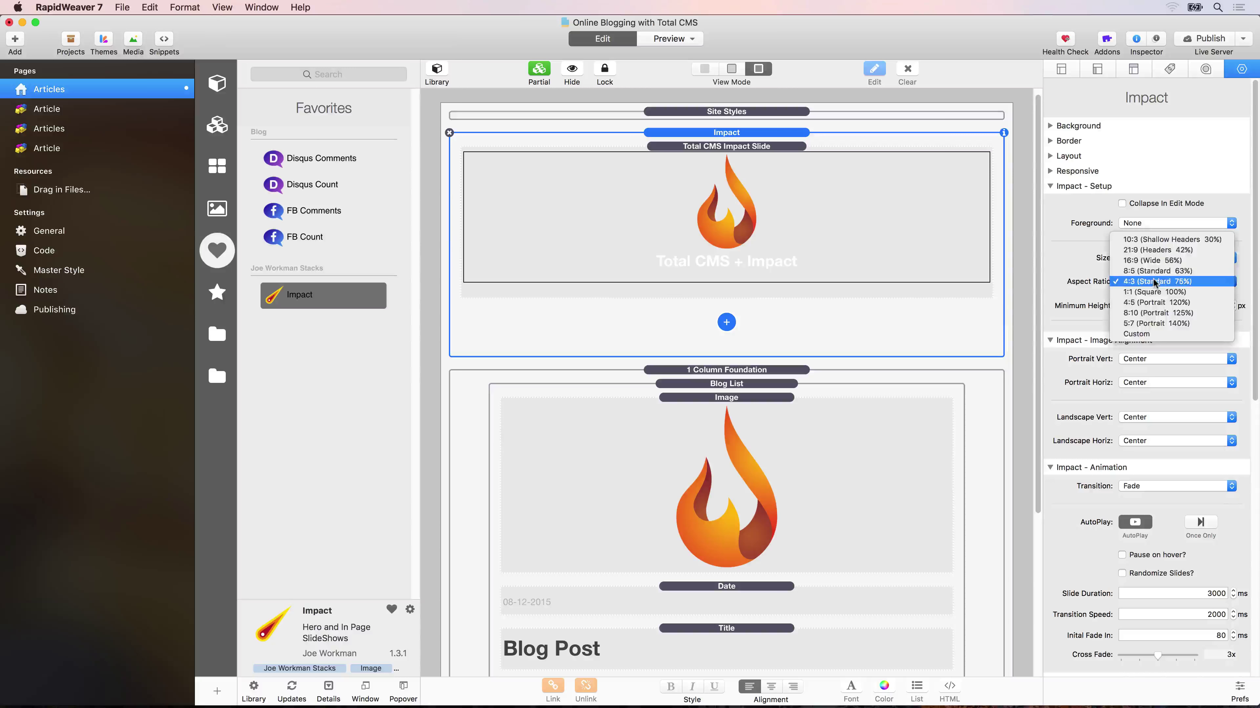
left_click(1165, 239)
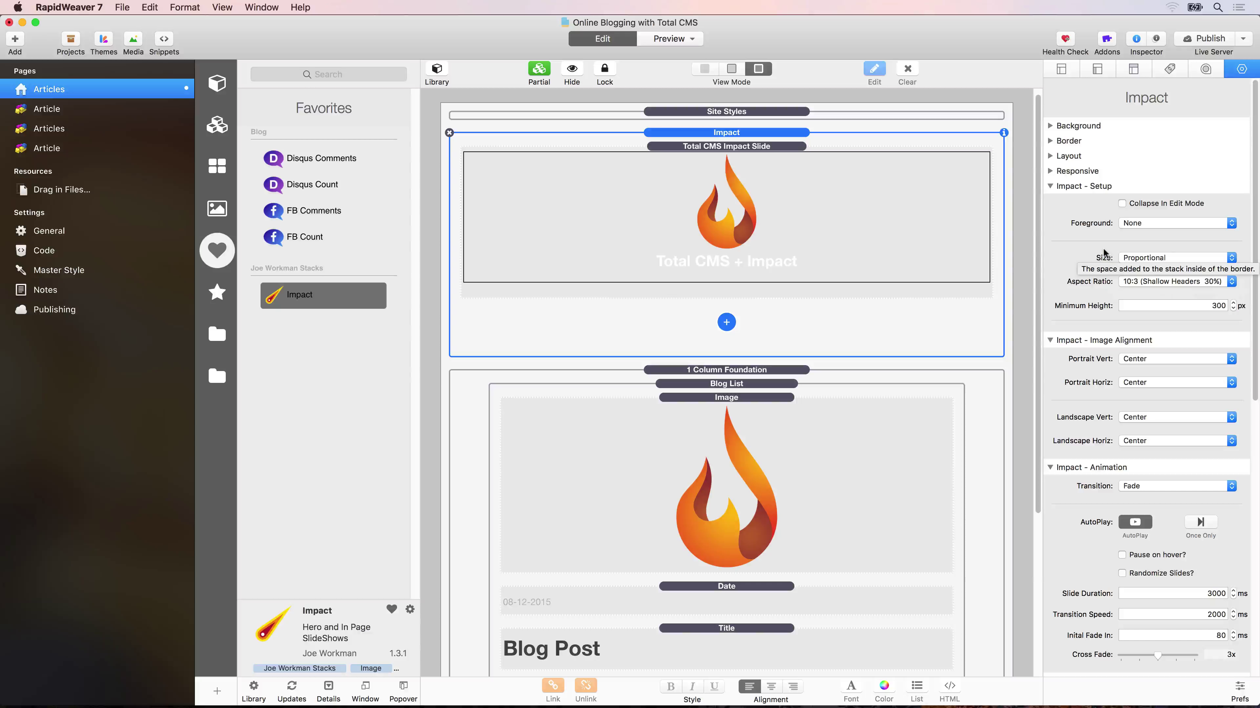
Set the Blog List's featured filter to Display with Posts
left_click(729, 385)
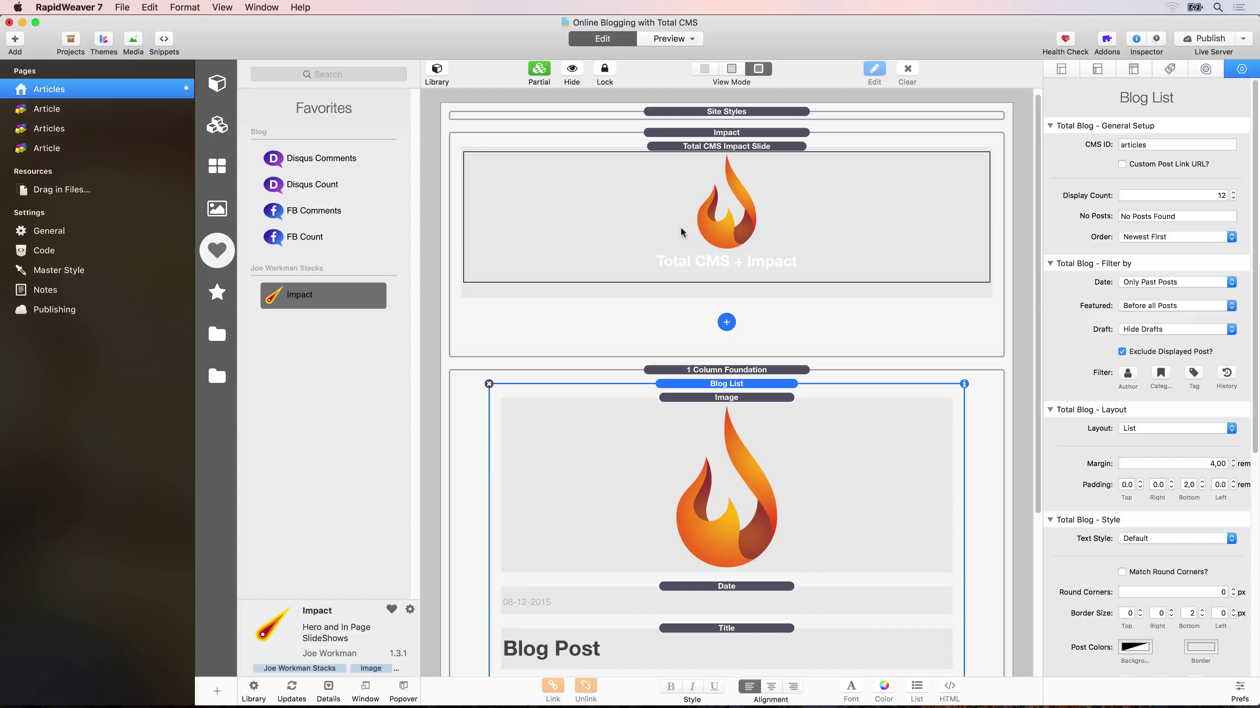
left_click(1154, 305)
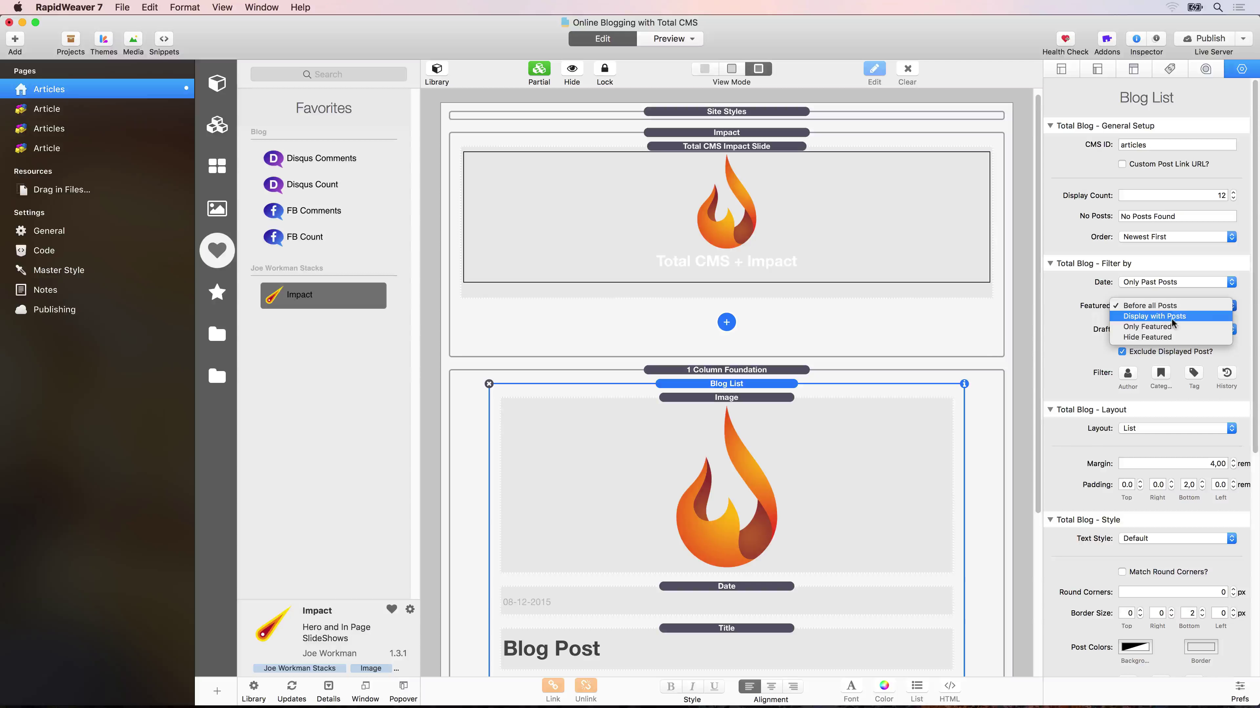
left_click(1171, 318)
left_click(1167, 304)
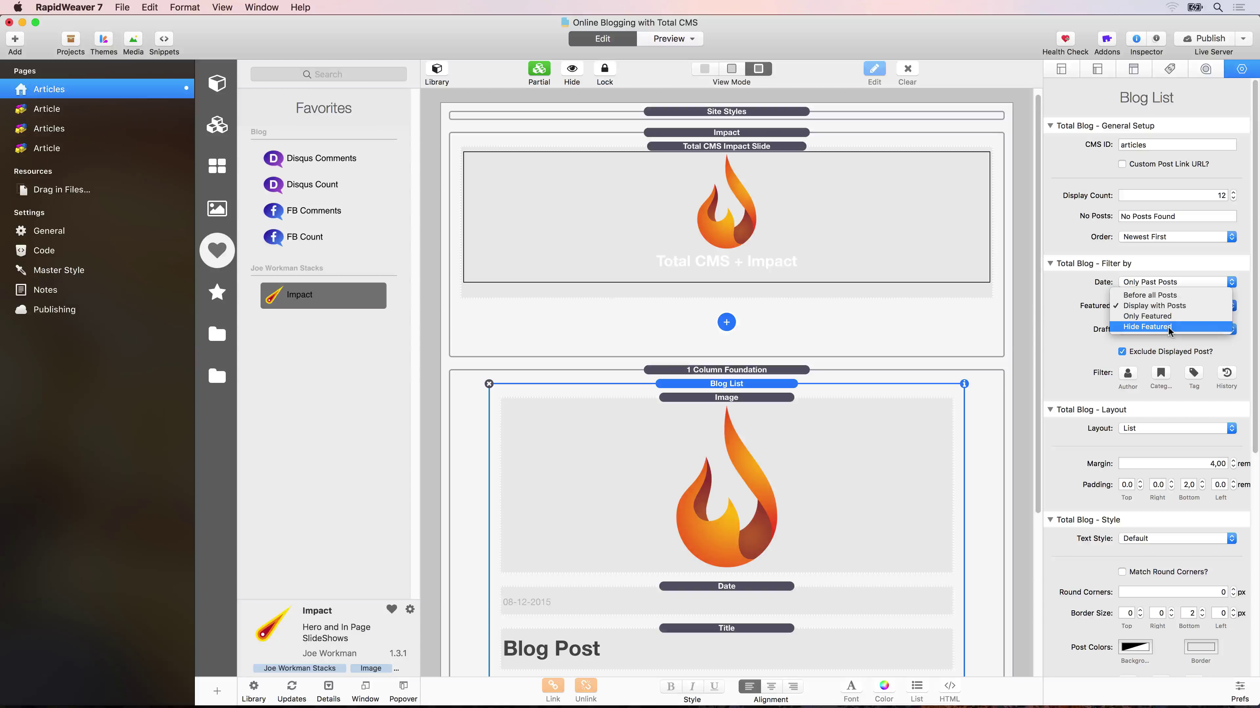
left_click(668, 172)
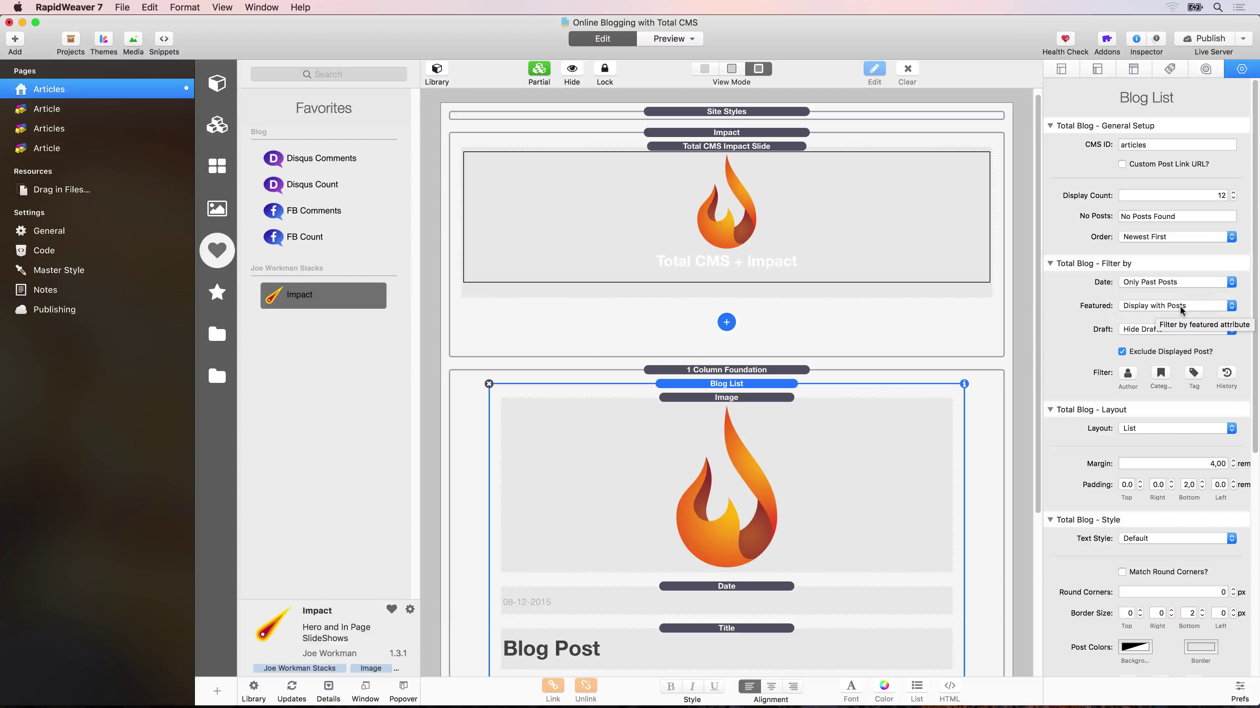
Switch to the Safari preview and examine the shallower hero header and where the featured waffles post sits in the list
key("super+Tab")
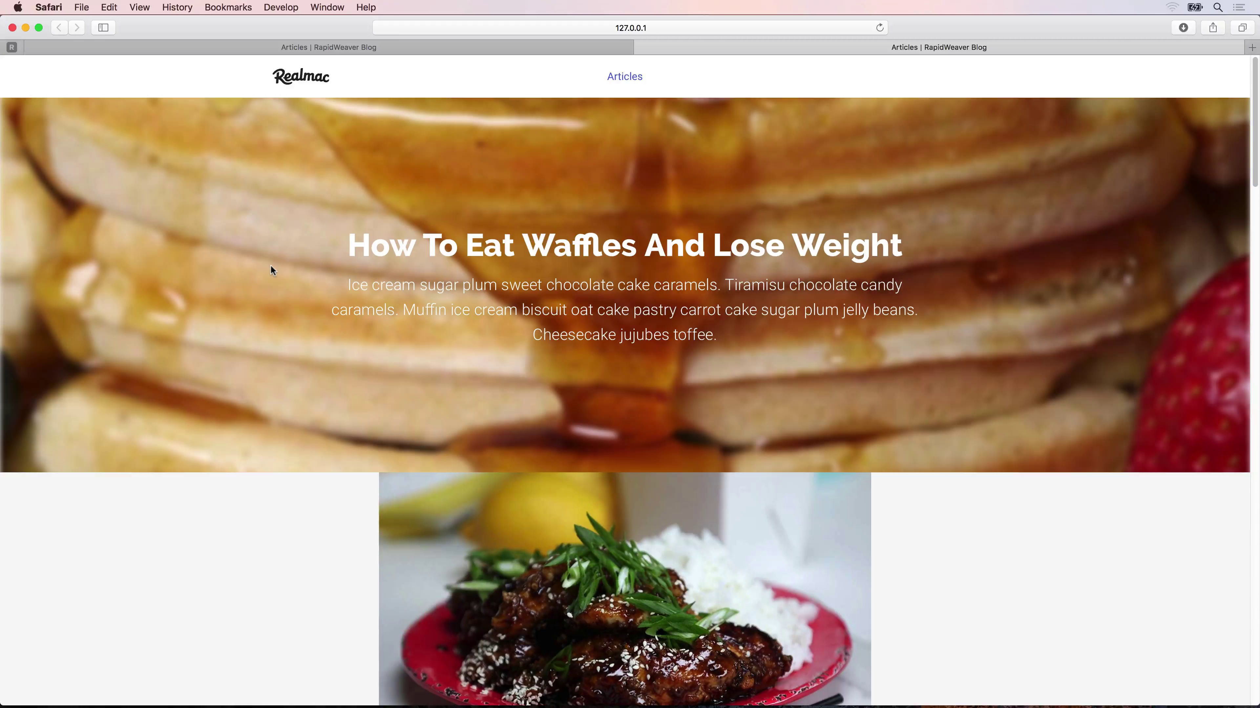
scroll(316, 353, "down", 6)
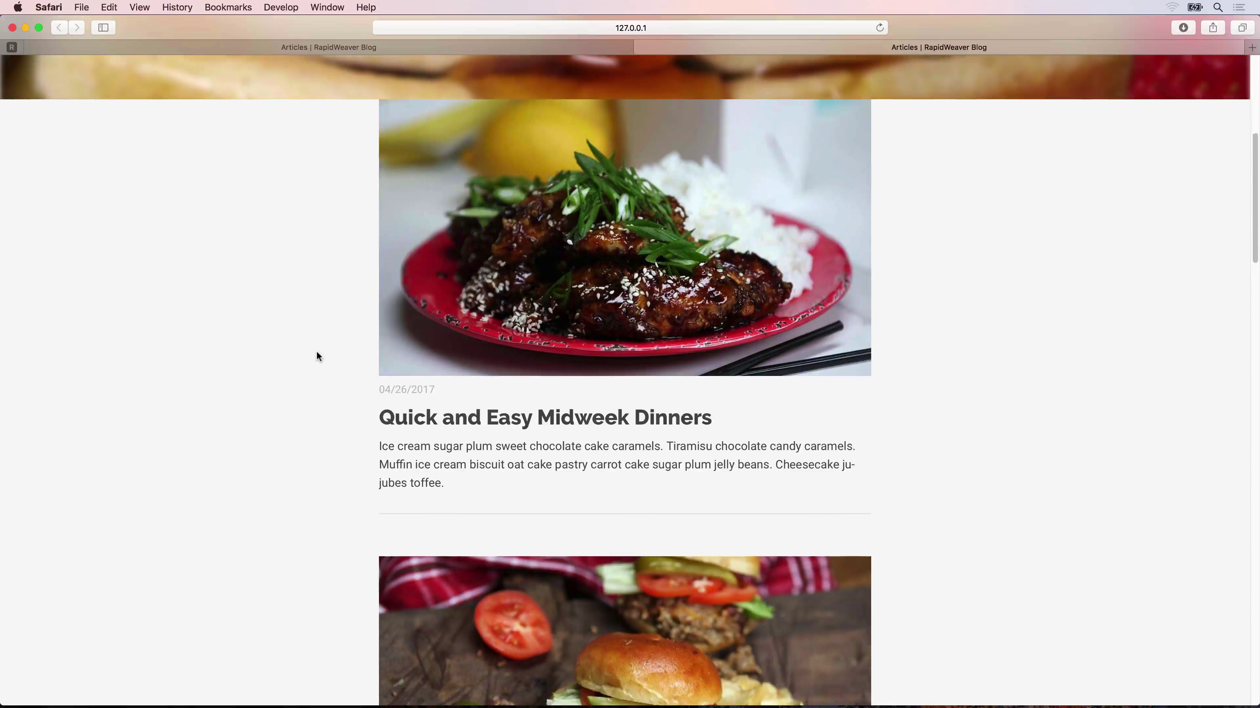
scroll(318, 357, "up", 4)
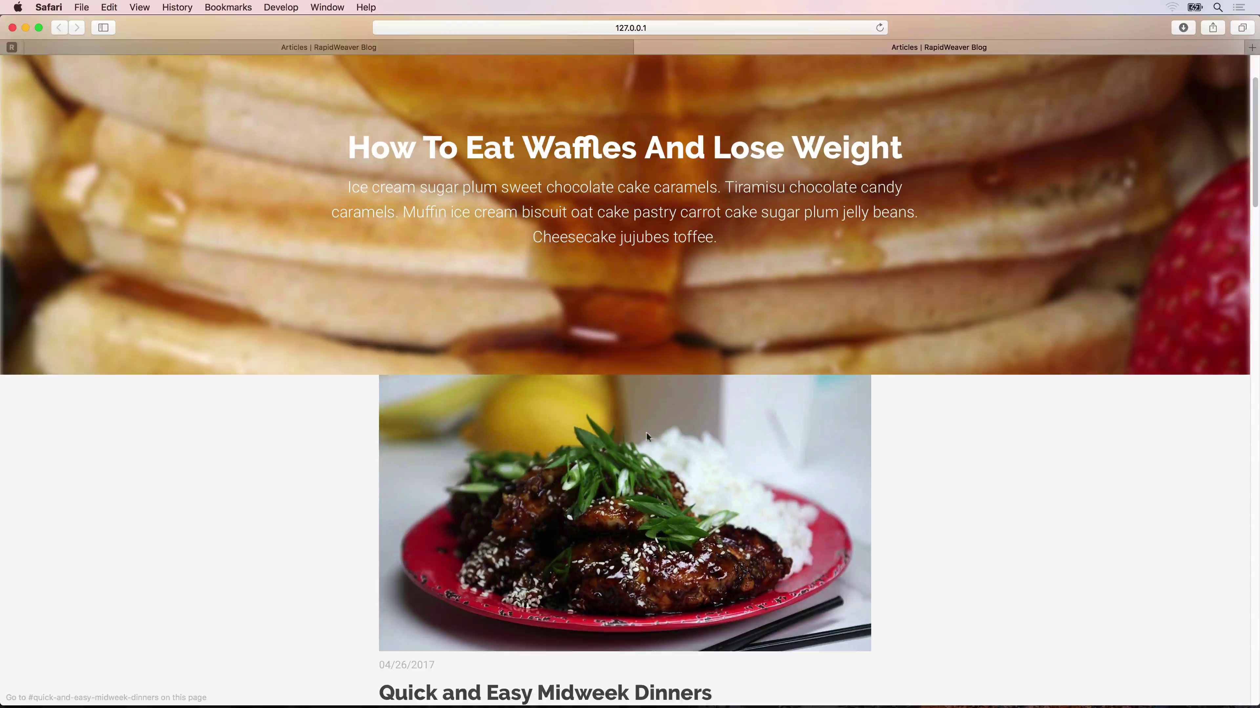
scroll(597, 486, "down", 20)
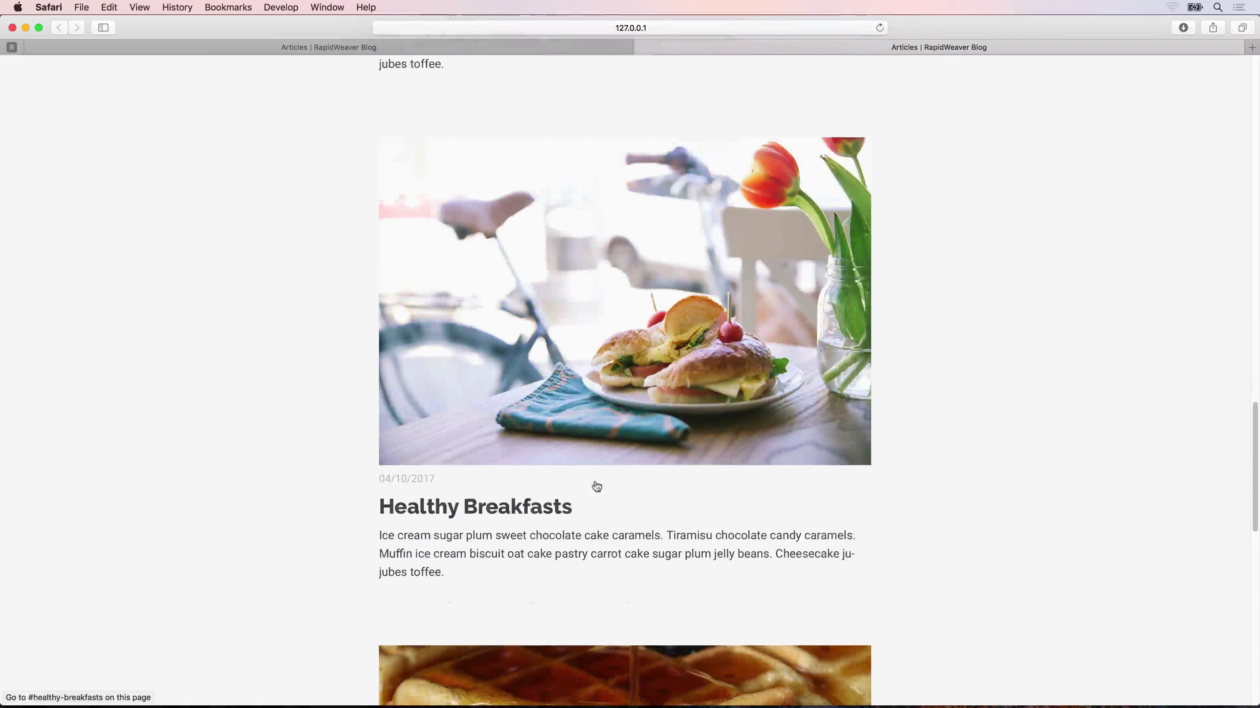
scroll(594, 480, "down", 6)
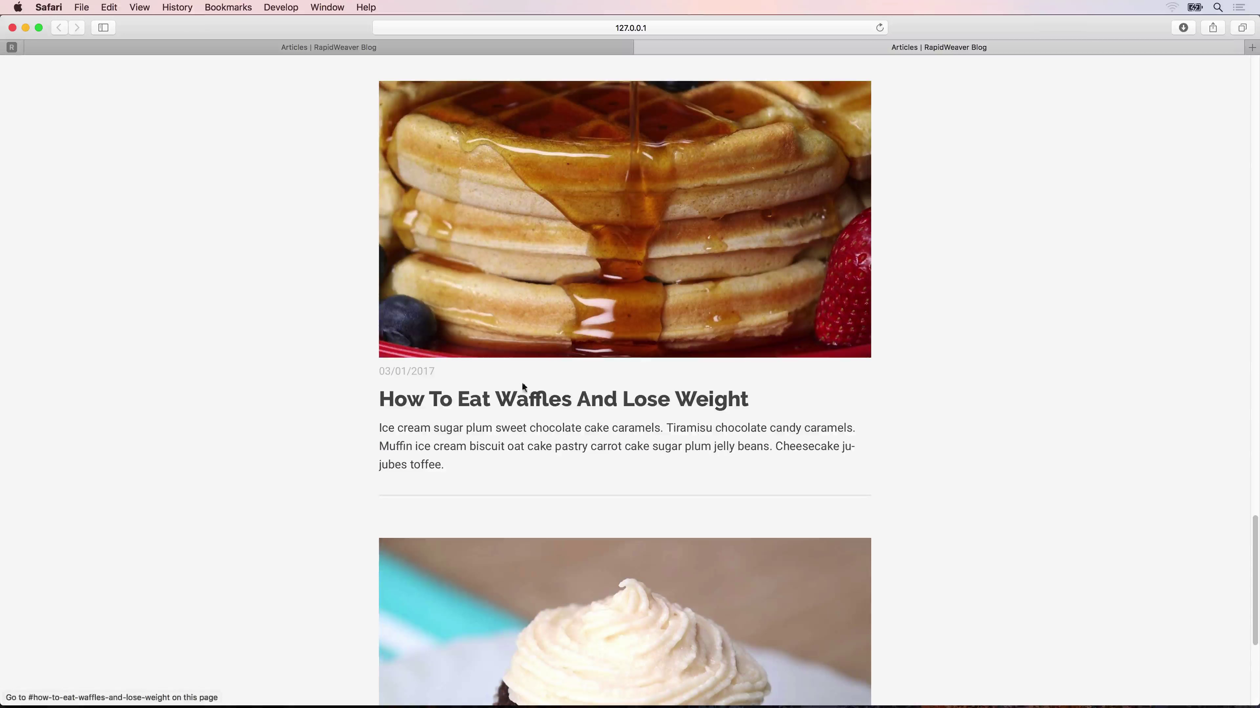
left_click_drag(381, 371, 420, 369)
scroll(419, 367, "up", 7)
scroll(418, 367, "up", 20)
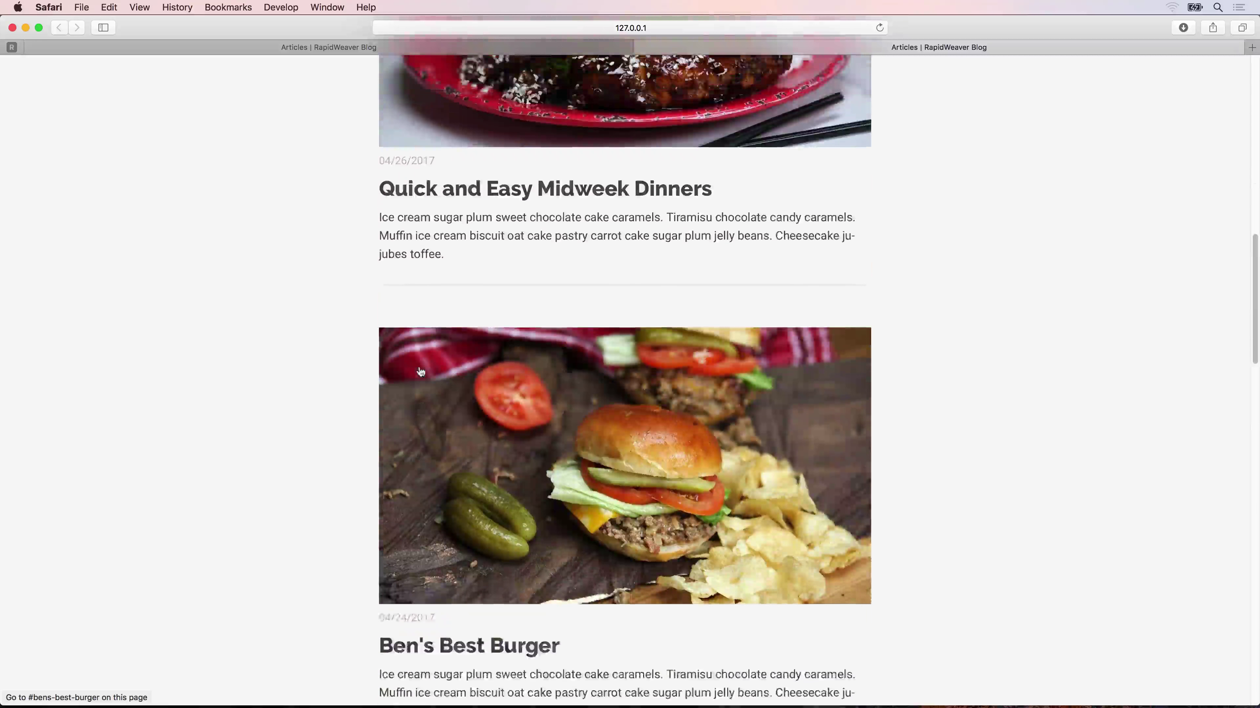
scroll(418, 367, "down", 5)
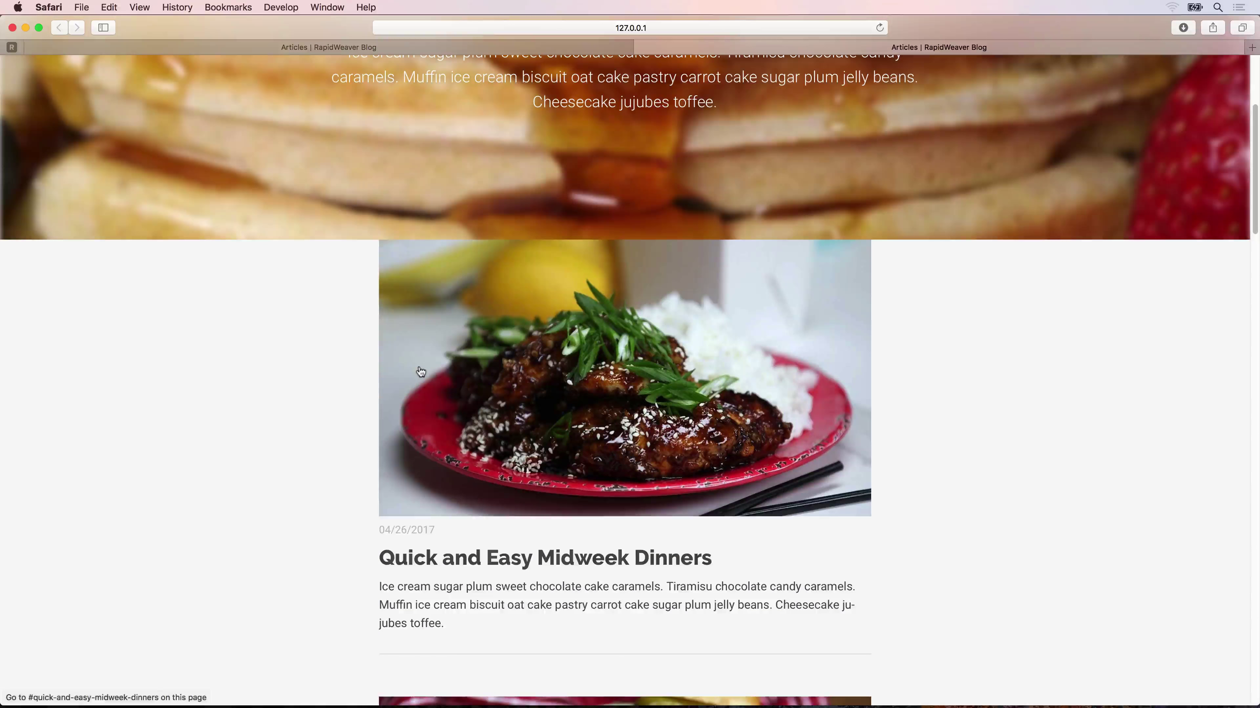
scroll(420, 371, "up", 5)
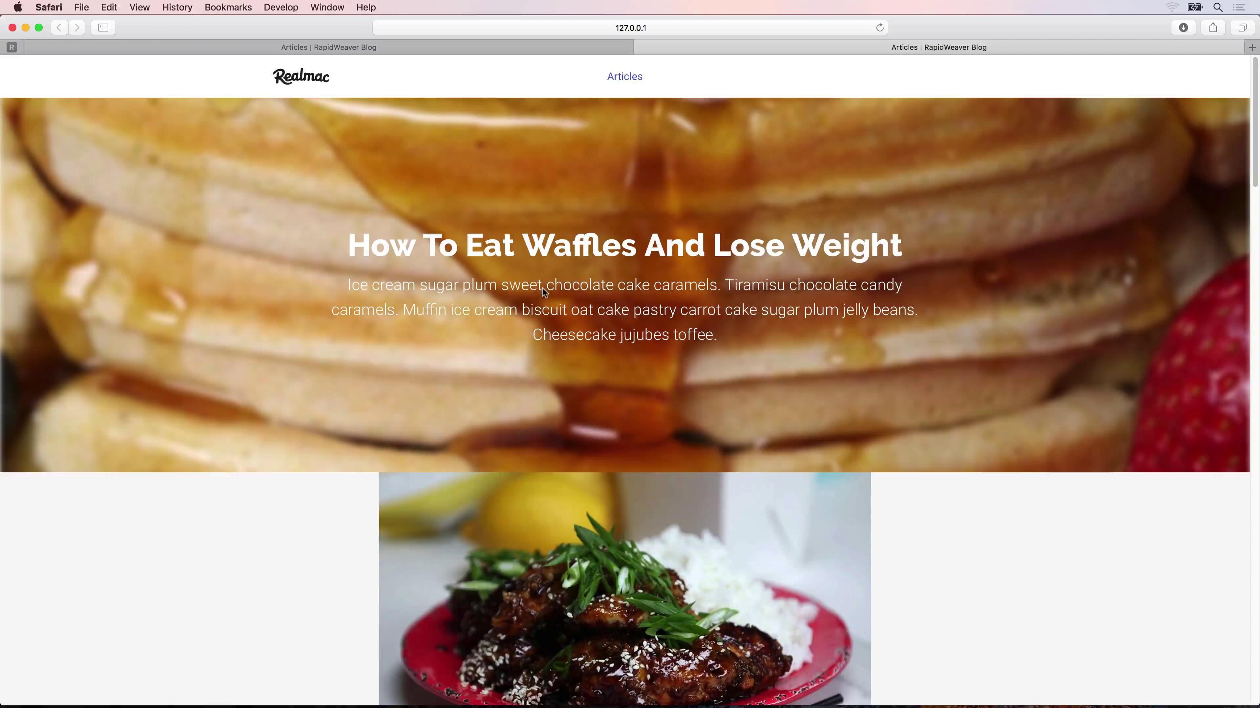
Back in RapidWeaver, enable the Impact stack's color overlay and make it dark gray at 50% opacity
key("super+Tab")
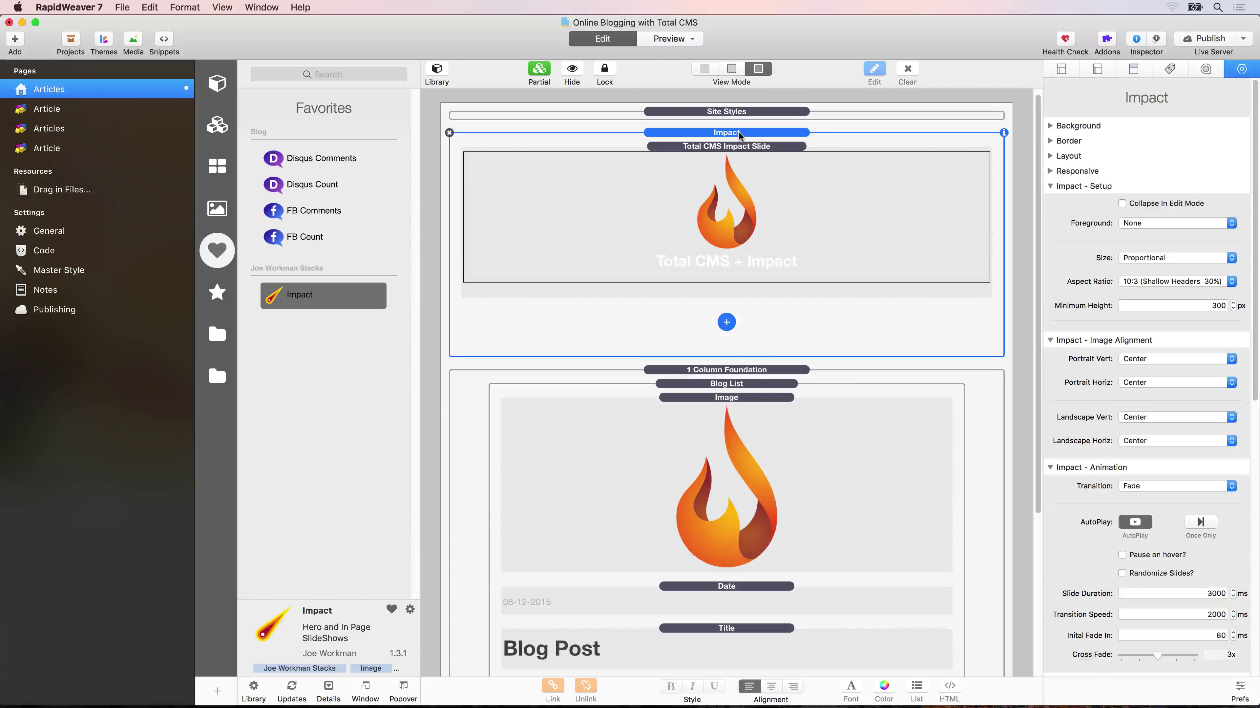
scroll(1100, 292, "down", 10)
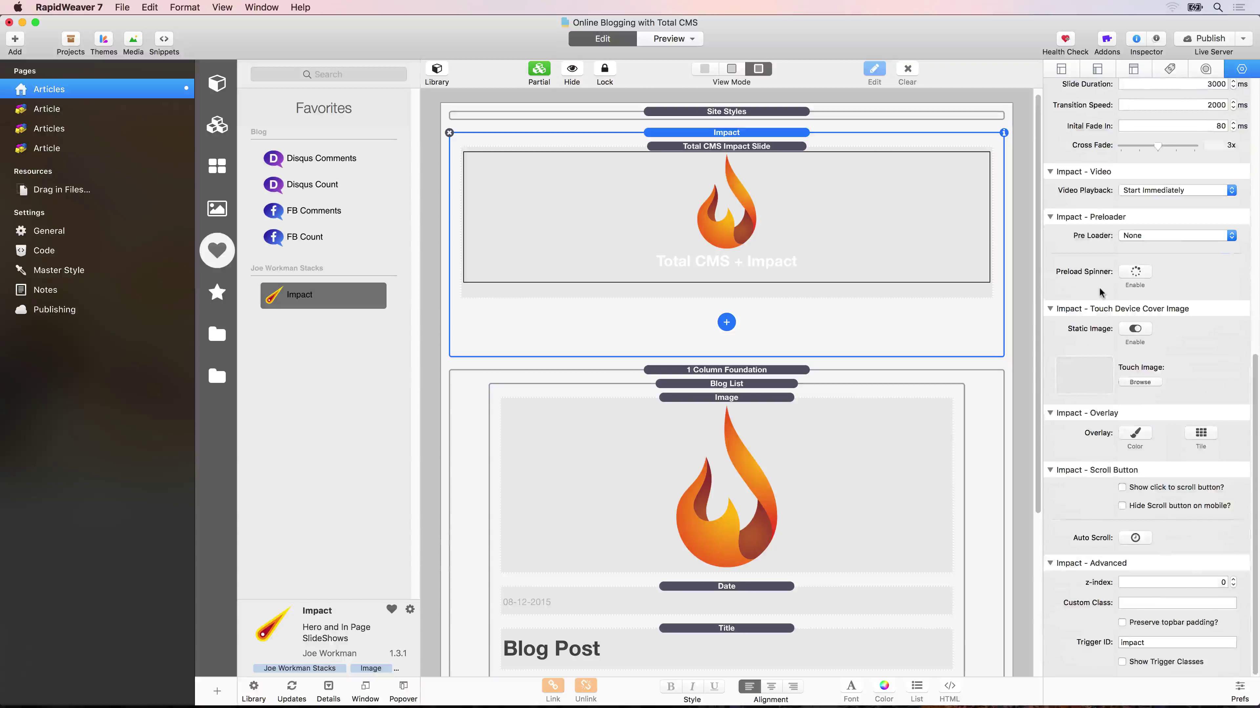
left_click(1135, 432)
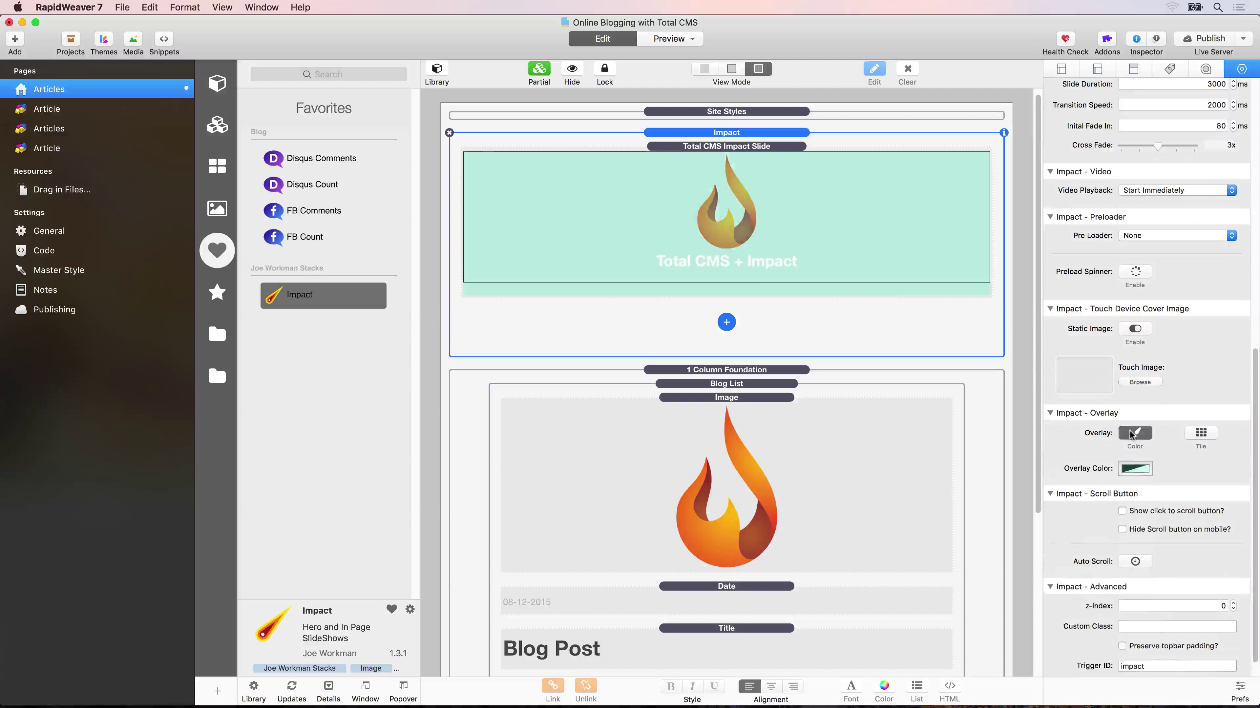
left_click(1135, 469)
left_click(273, 534)
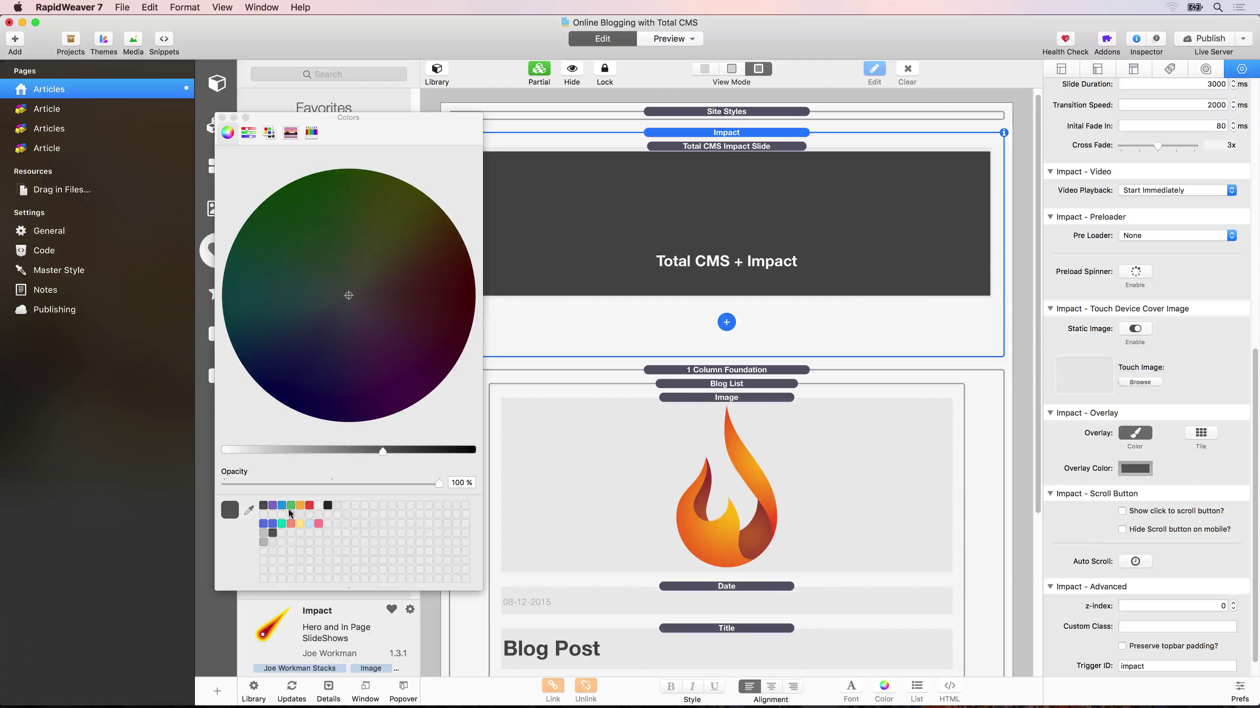
left_click(332, 484)
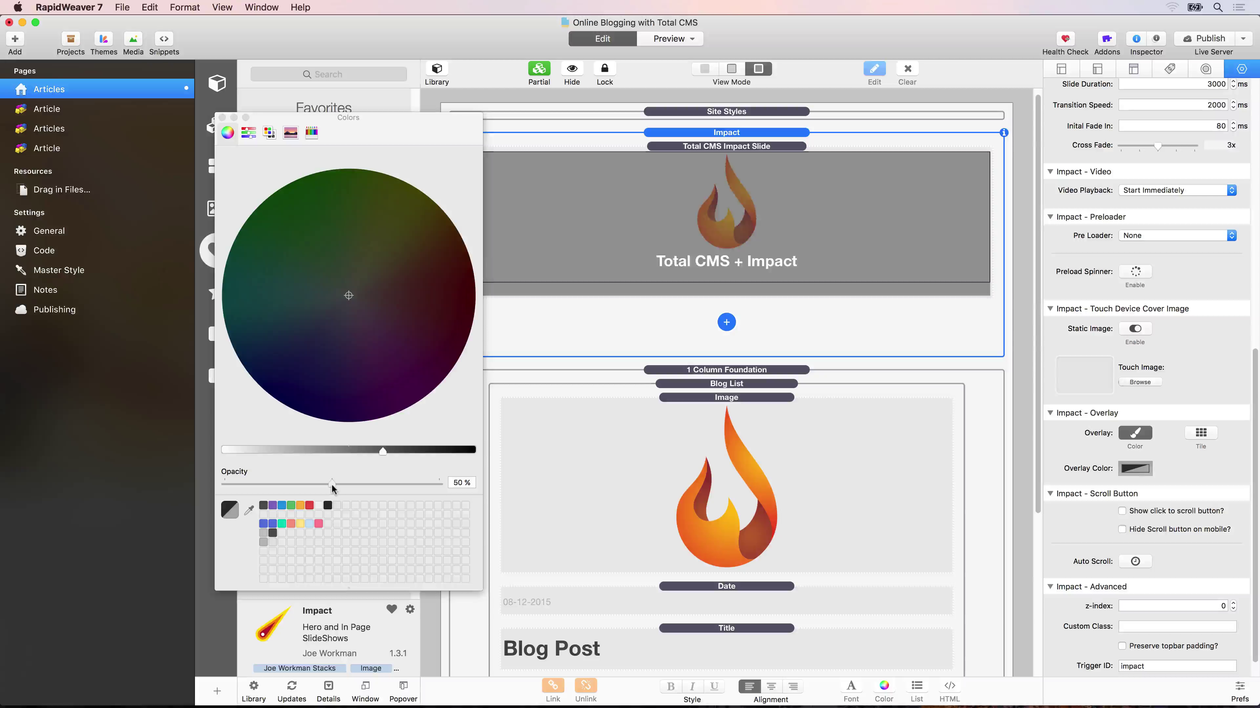
left_click(222, 117)
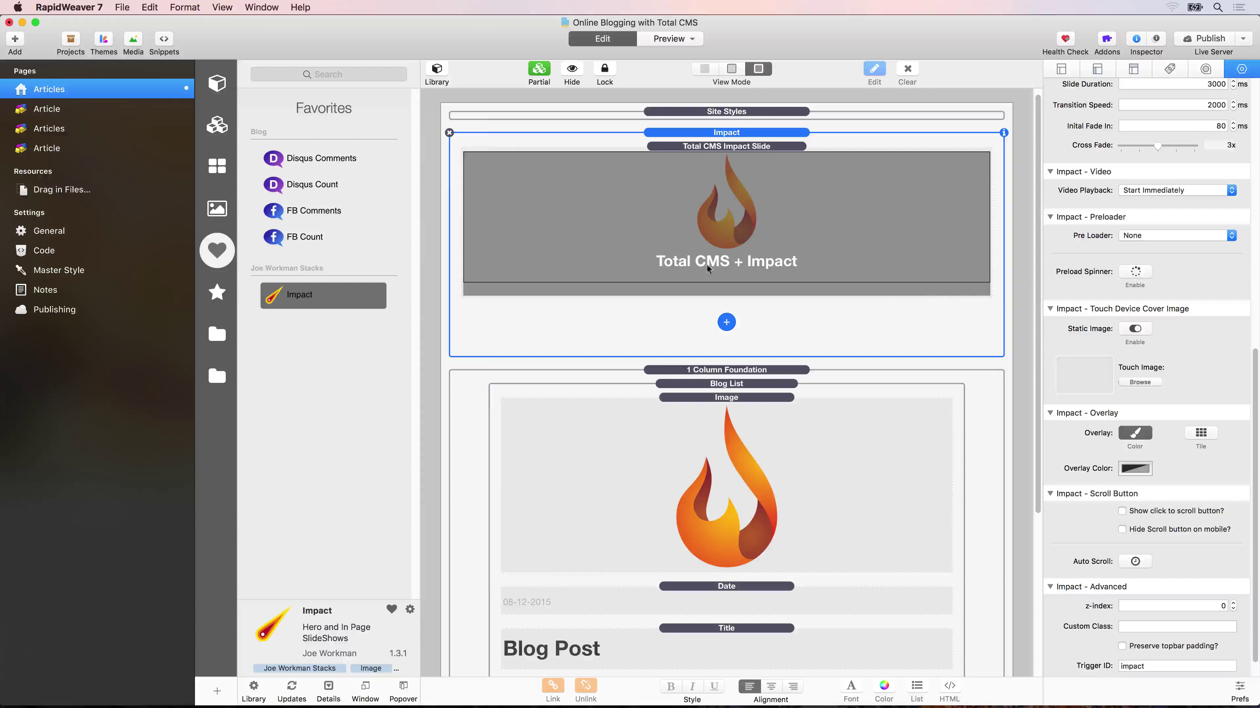
Set the 1 Column Foundation's top and bottom padding to 5 rem and check the blog list spacing in the Safari preview
left_click(730, 373)
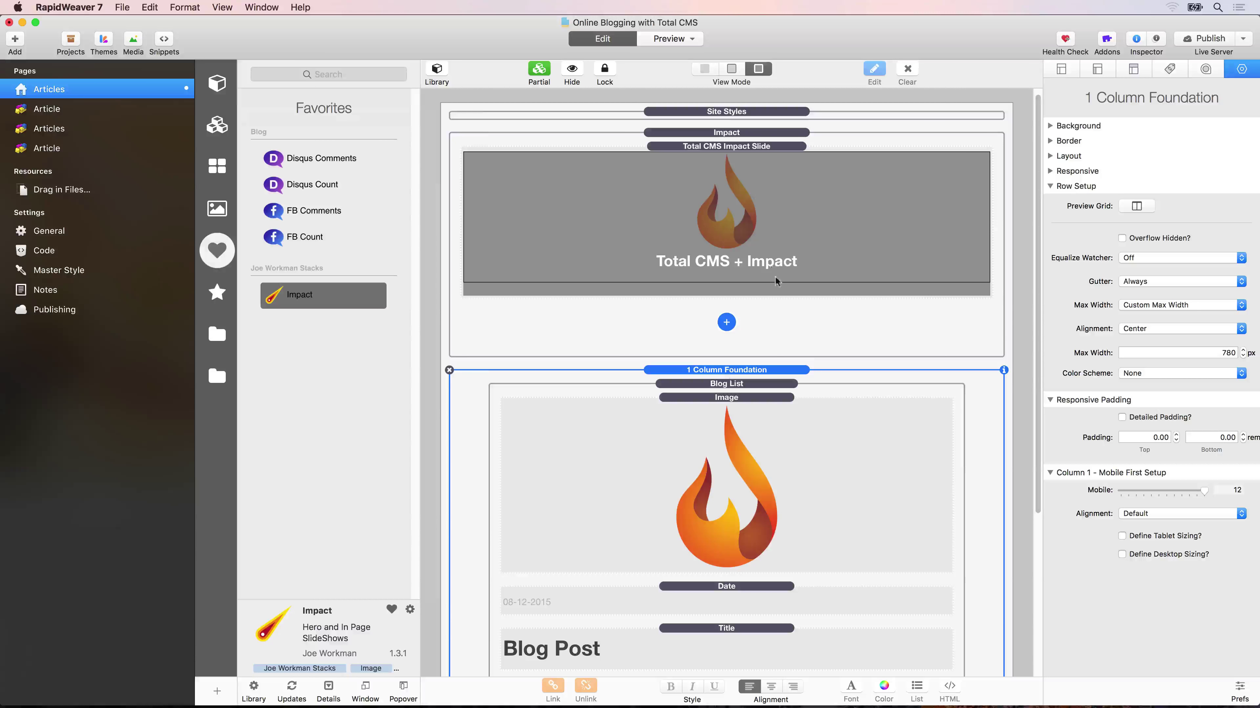
double_click(1162, 435)
type("5,")
key("Tab")
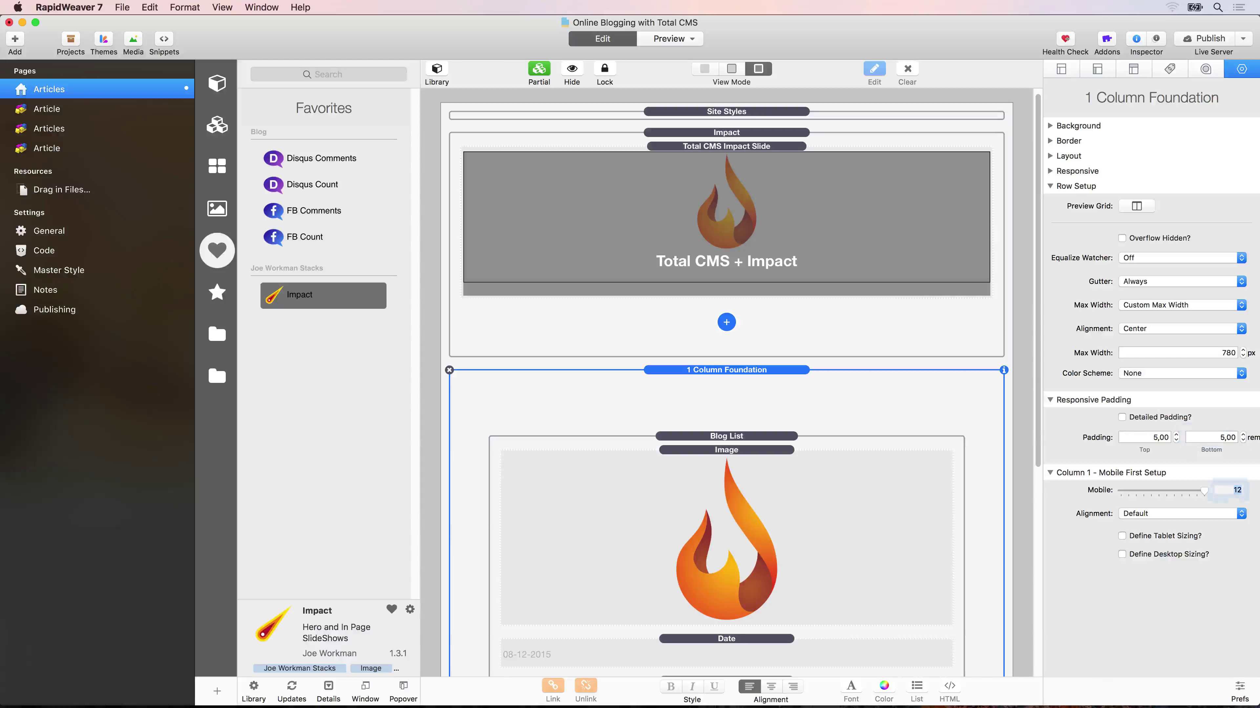
key("super+shift+p")
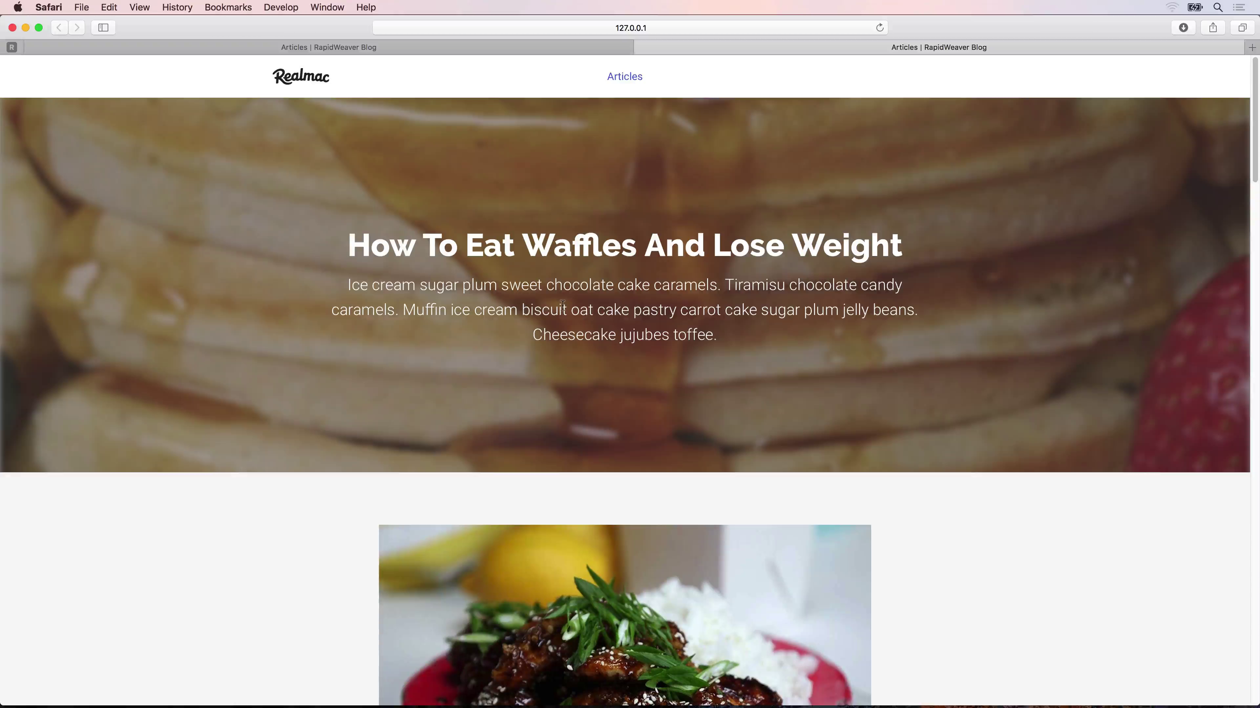
scroll(562, 304, "down", 5)
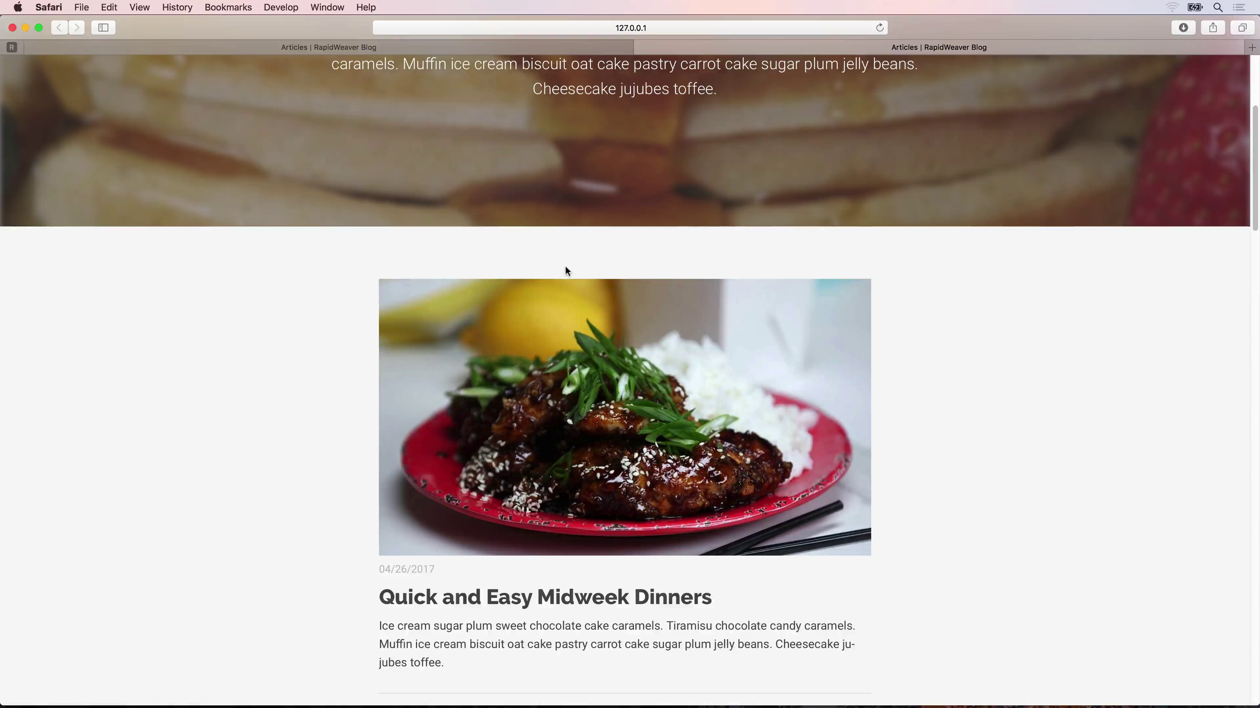
Back in RapidWeaver, publish the site to the Live Server and check the live rapidweaverblog.com homepage in Safari
key("super+Tab")
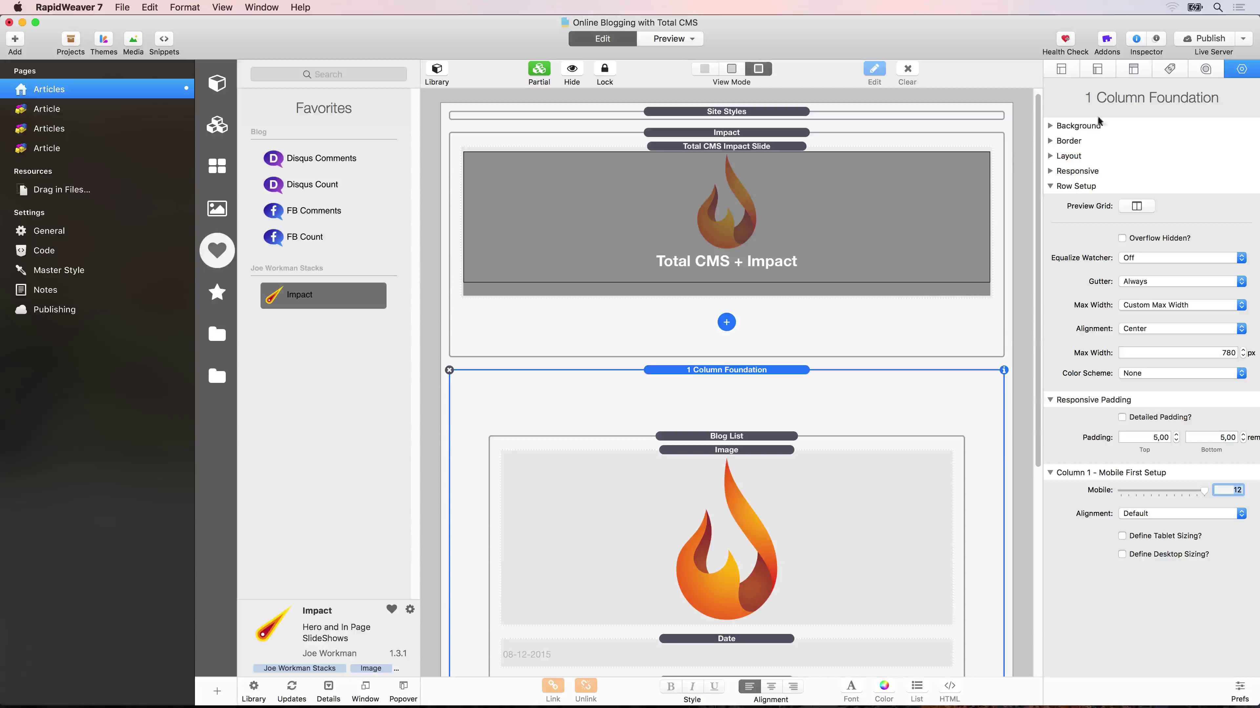
left_click(1214, 38)
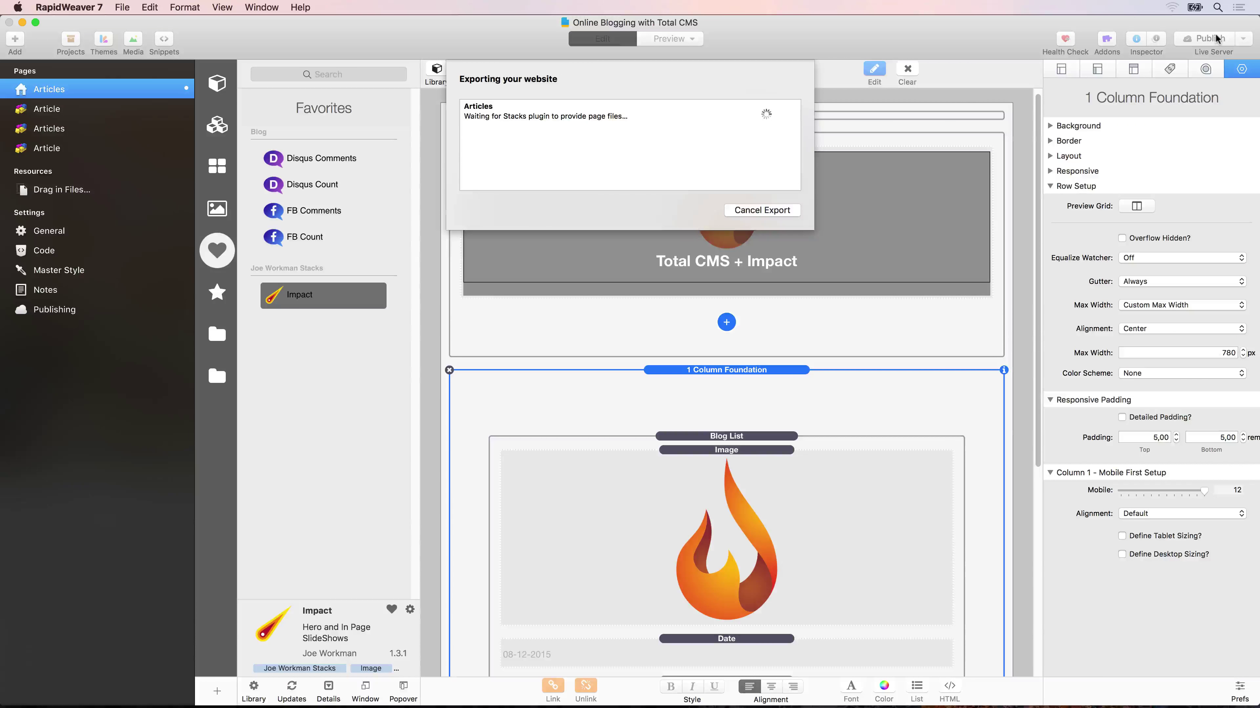
key("super+Tab")
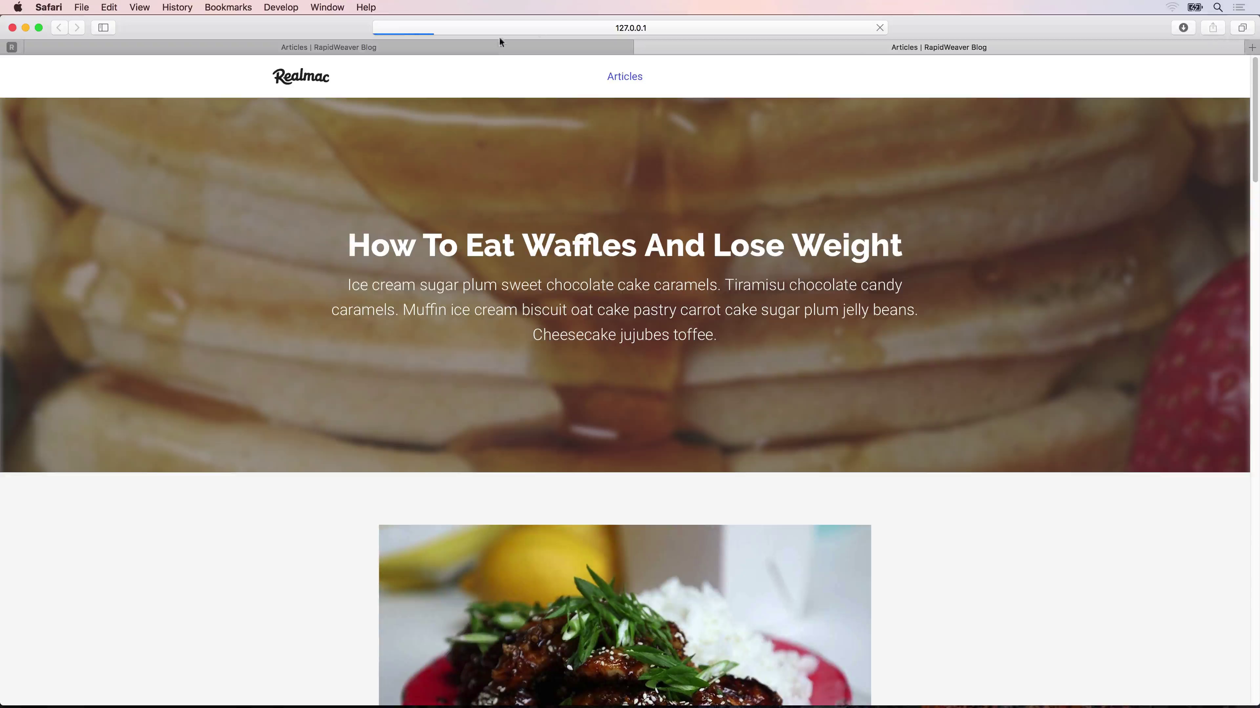
left_click(501, 47)
left_click(312, 78)
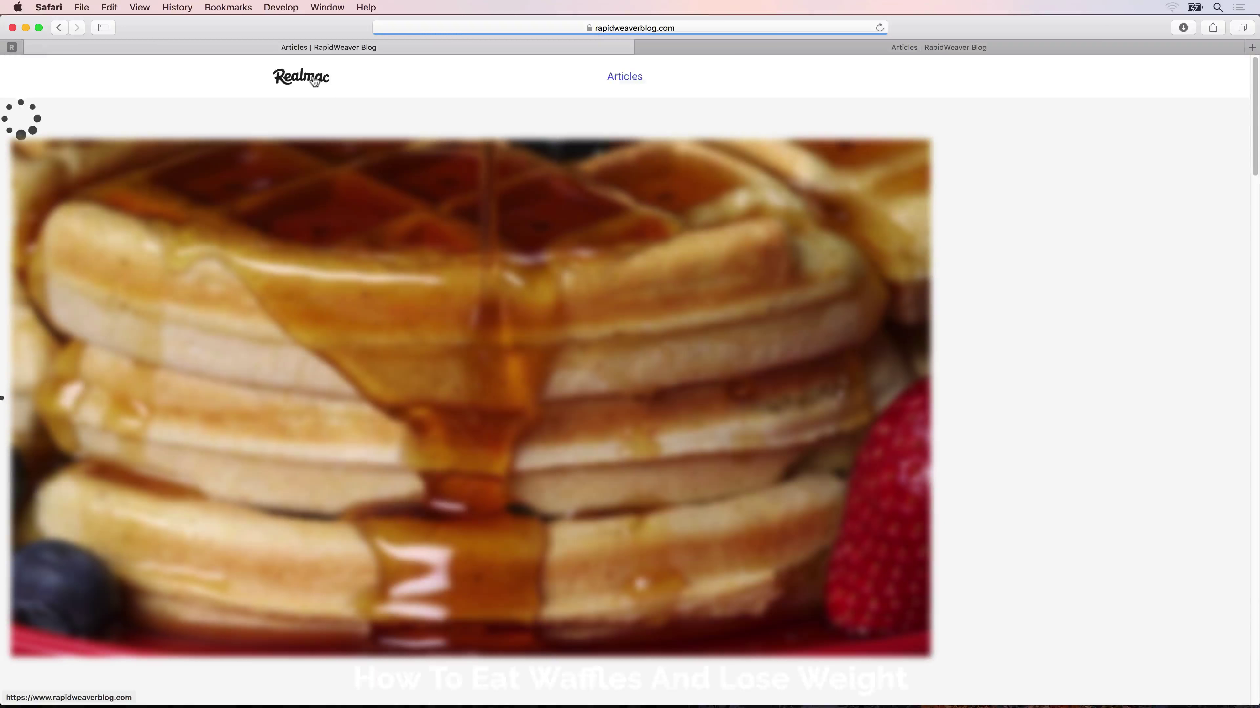
scroll(613, 280, "down", 6)
scroll(613, 280, "up", 6)
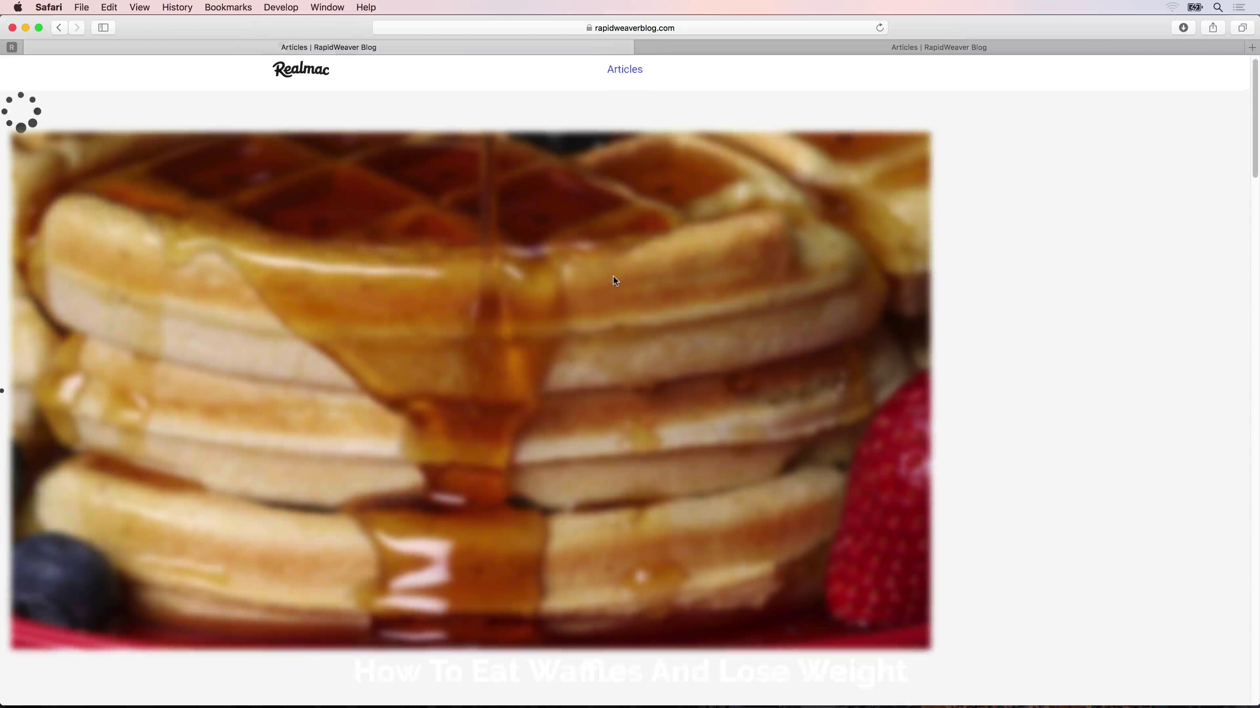
Back in RapidWeaver, re-publish all files and review the live homepage's hero header and blog list in Safari
key("super+Tab")
left_click(1242, 39)
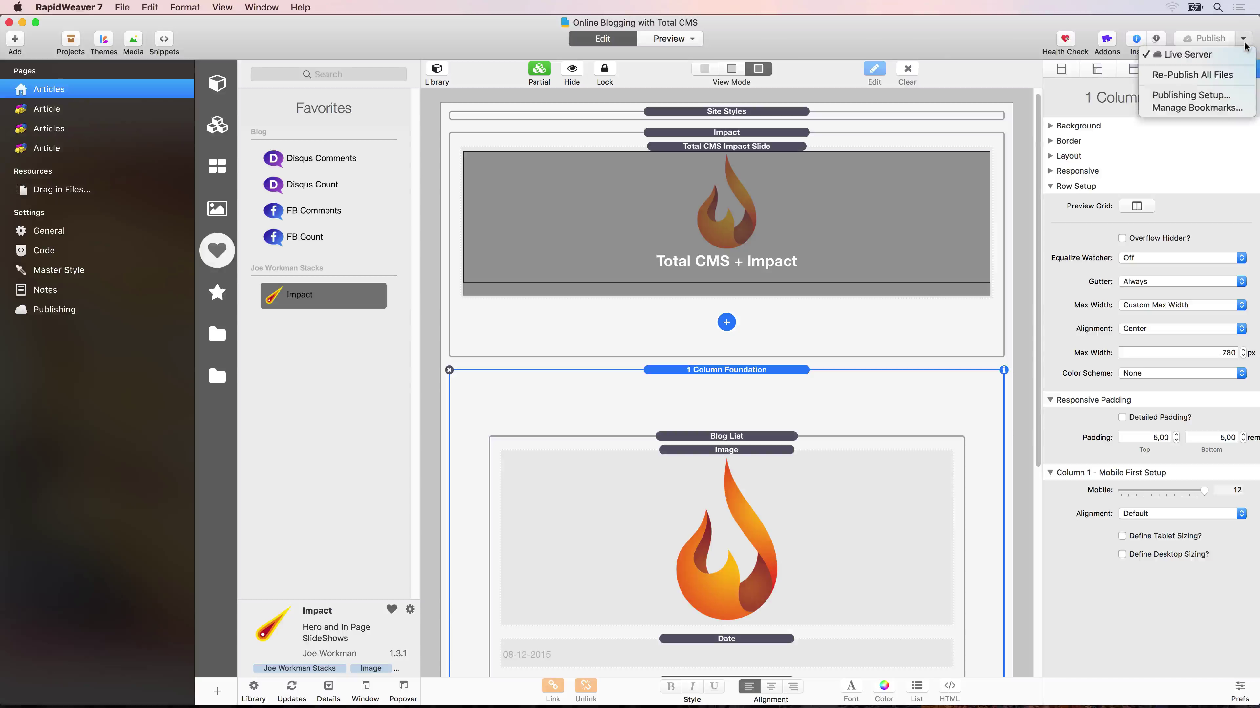
left_click(1217, 76)
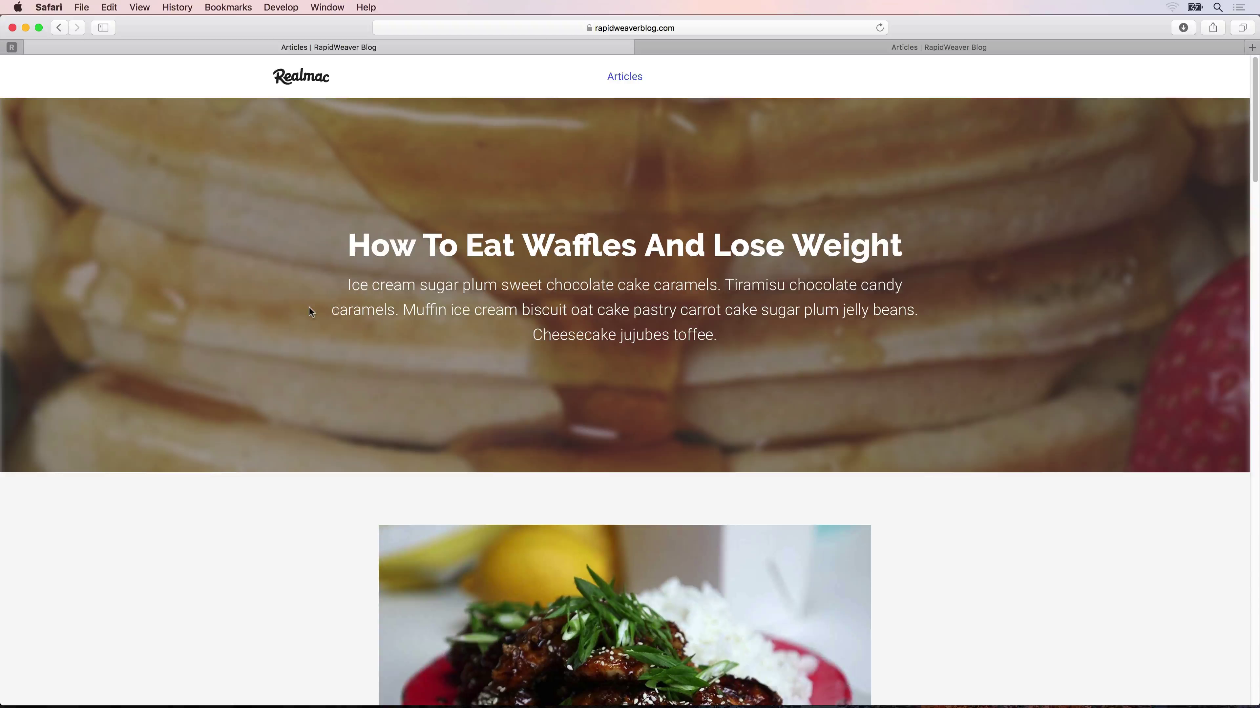
scroll(304, 305, "down", 20)
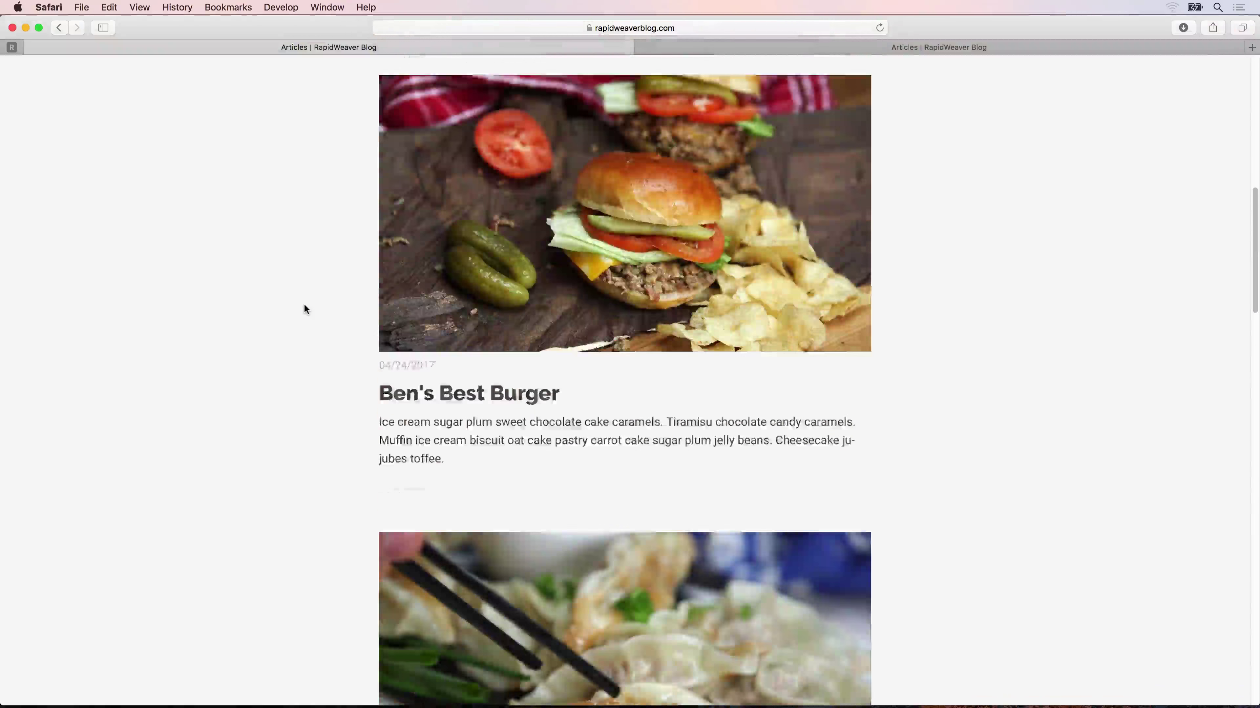
scroll(304, 309, "down", 10)
key("Home")
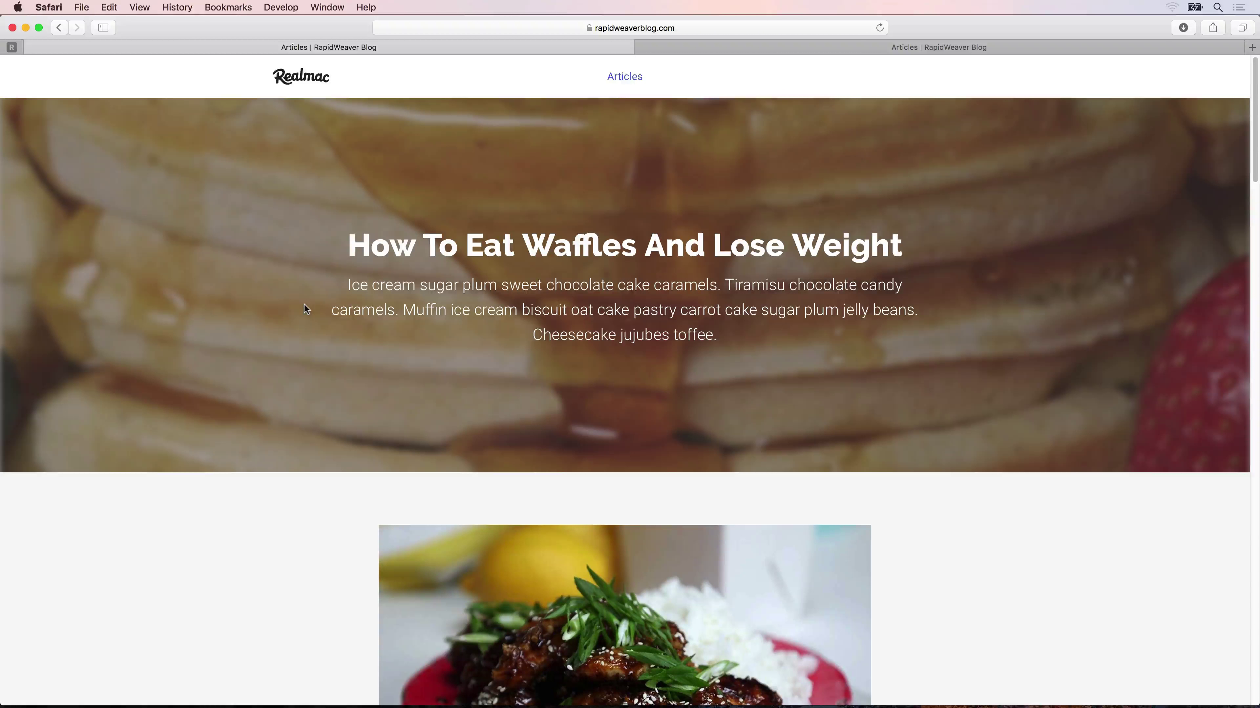
Open the articles admin page at rapidweaverblog.com/admin/articles/ and bring up the live homepage in a separate tab
key("super+l")
key("Down")
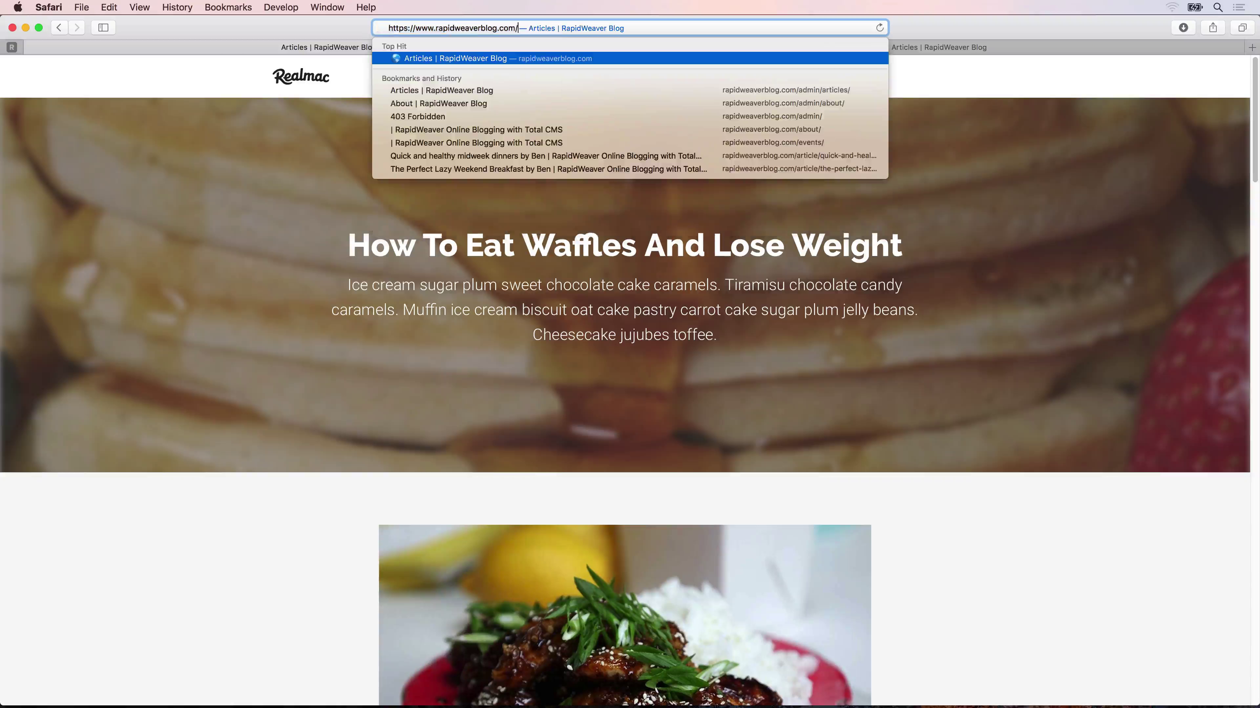
type("ad")
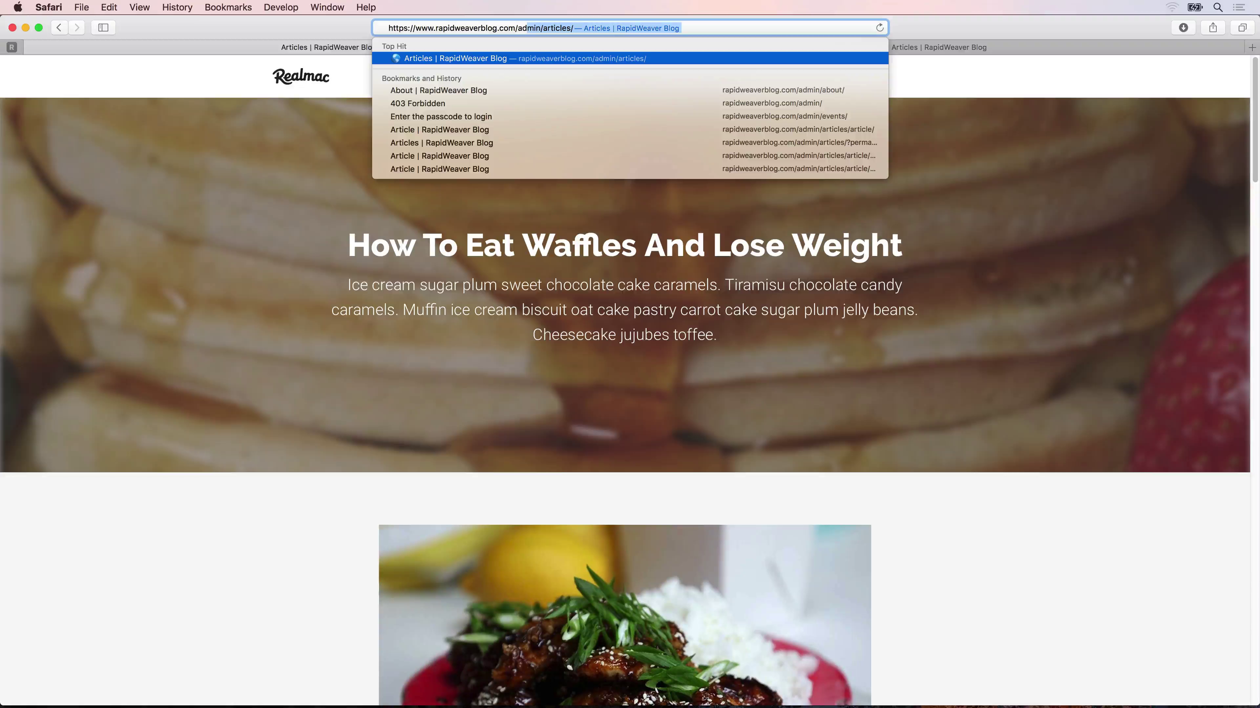
key("Return")
mouse_move(302, 308)
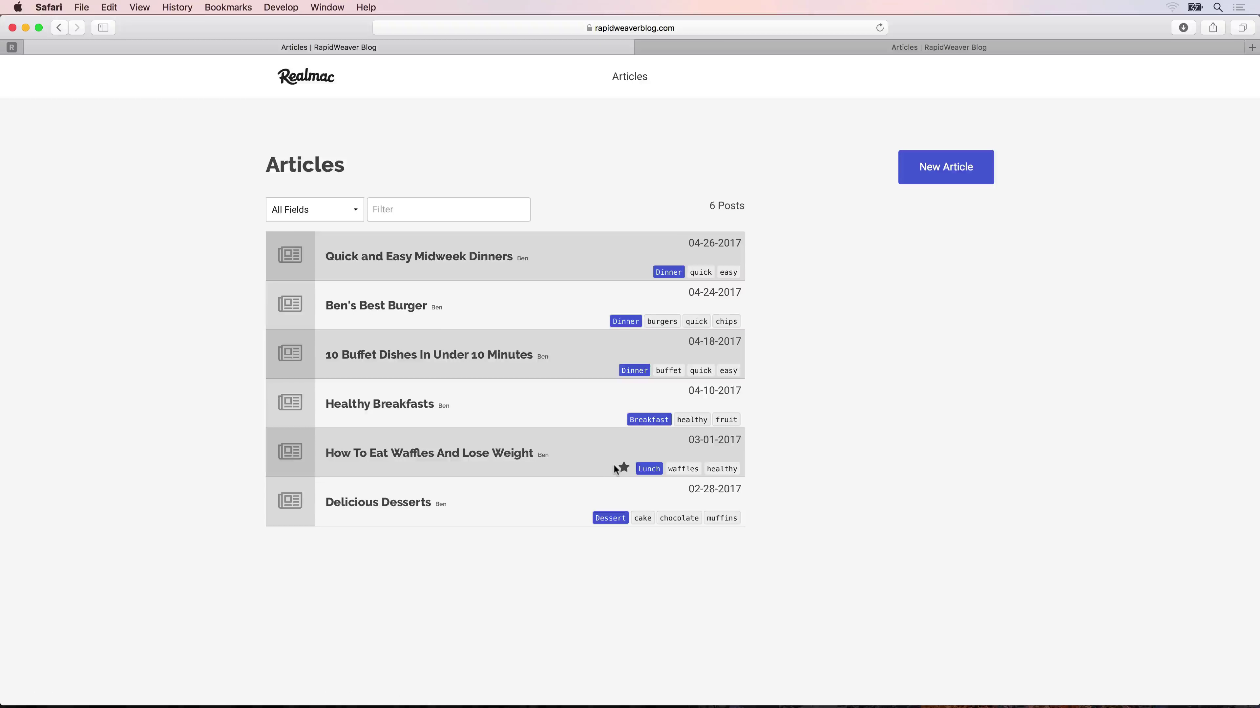
left_click(623, 468)
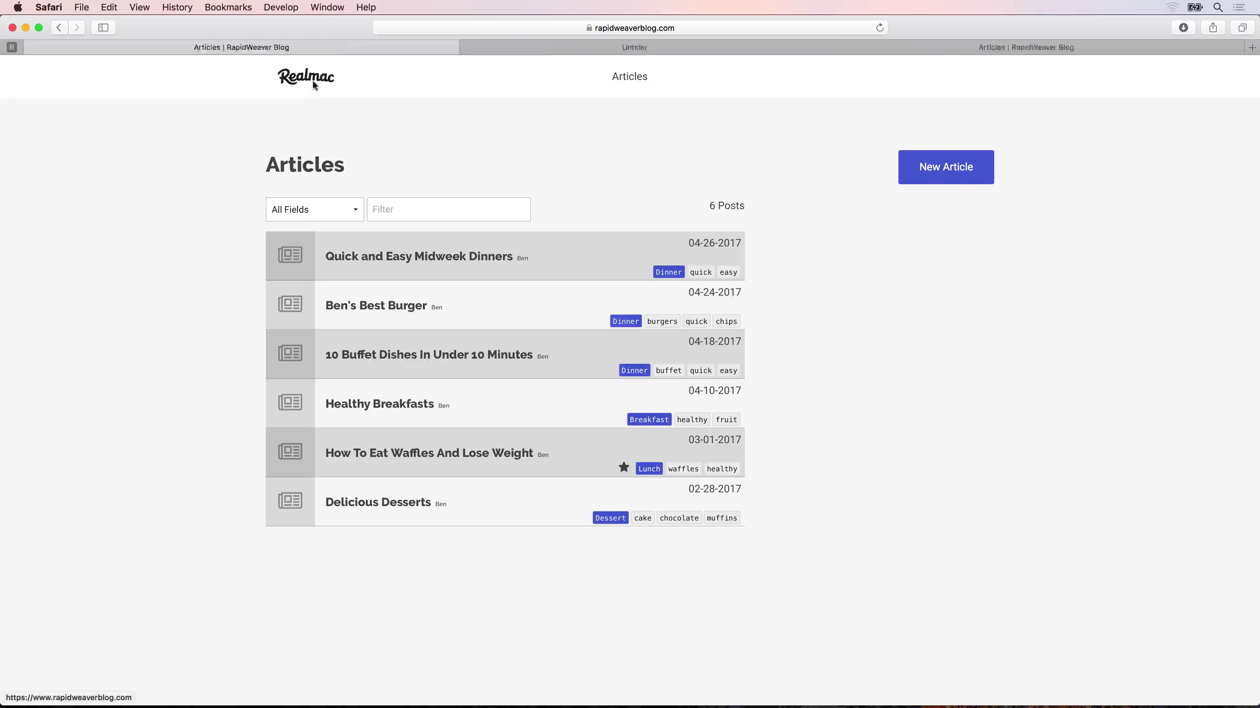
left_click(515, 46)
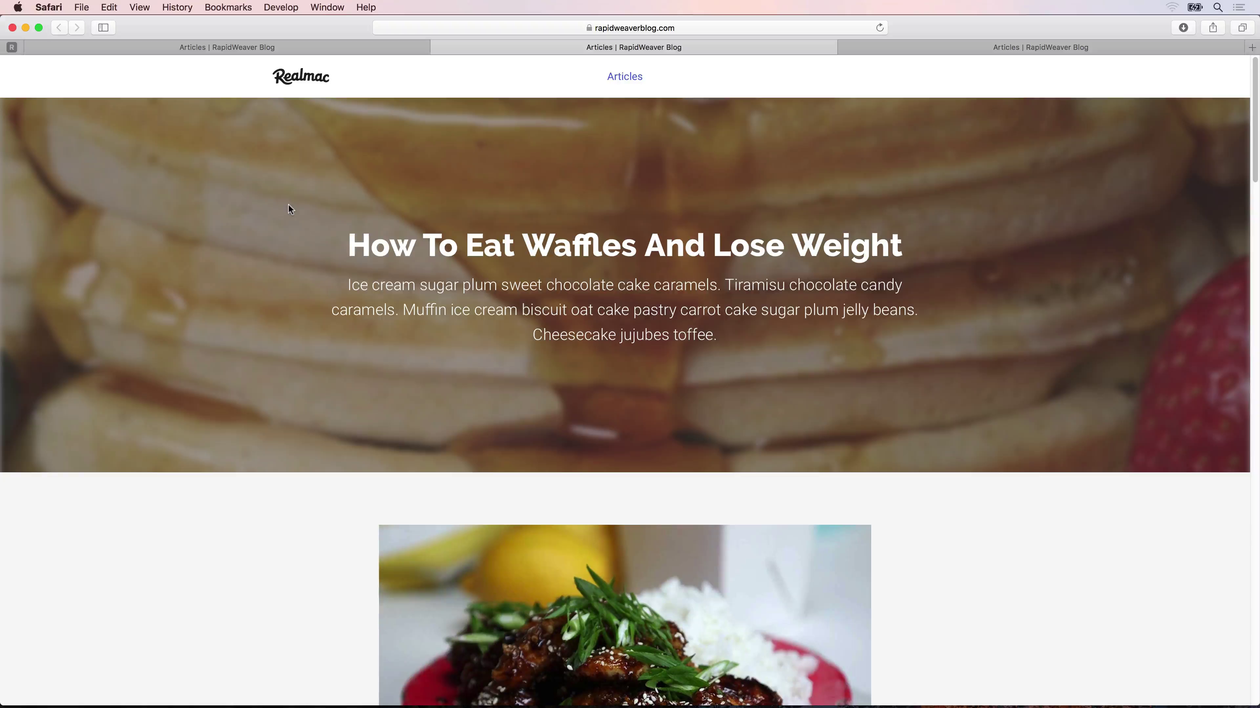
Mark the "10 Buffet Dishes In Under 10 Minutes" post as featured in the admin list and reload the live homepage
left_click(324, 48)
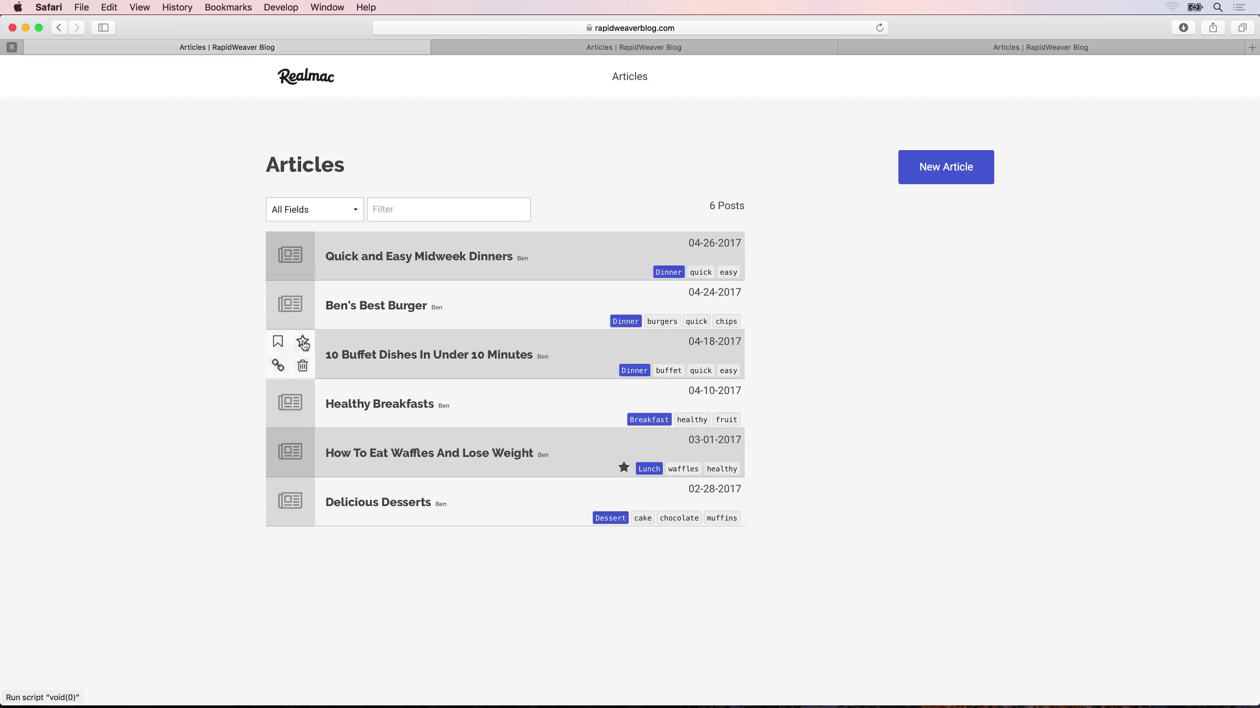
left_click(302, 343)
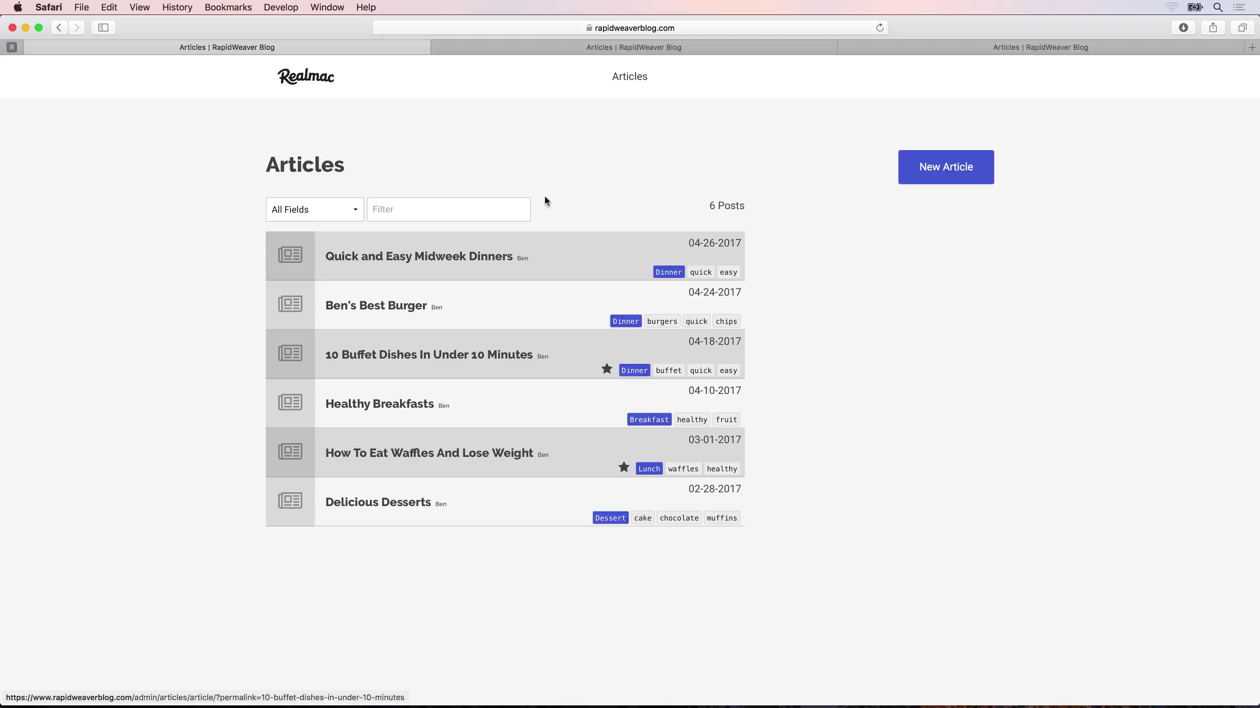
left_click(577, 48)
key("super+r")
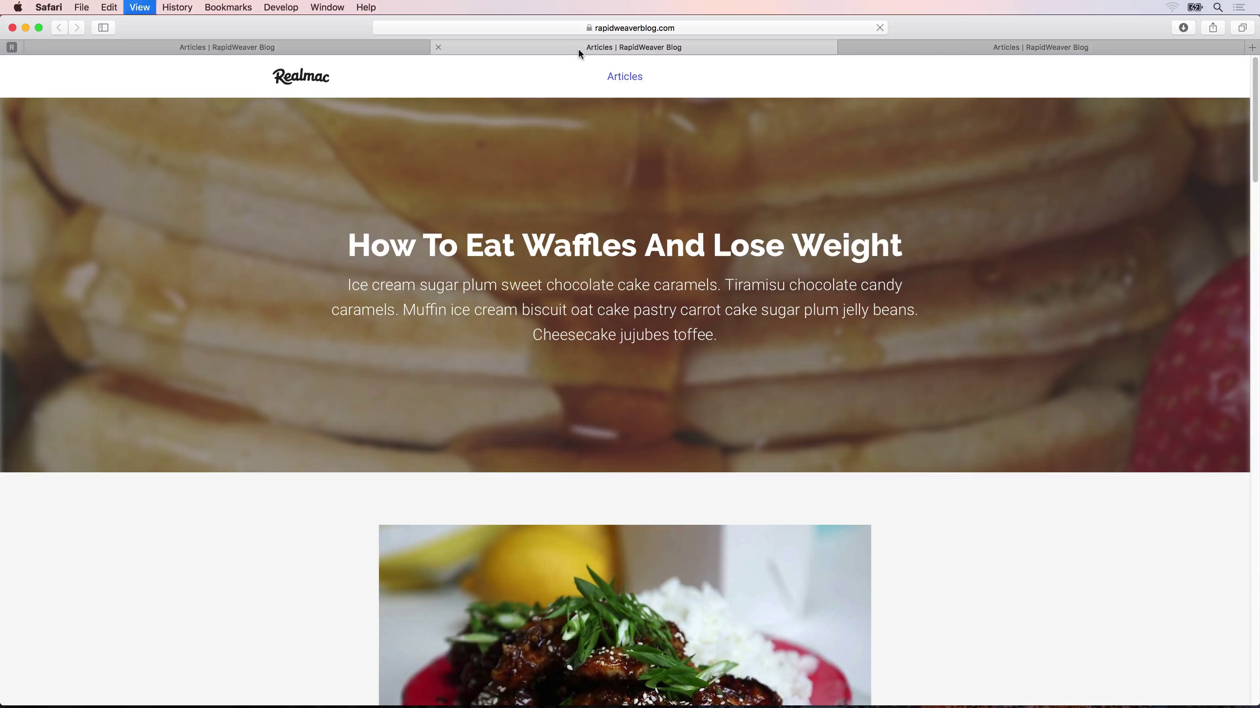